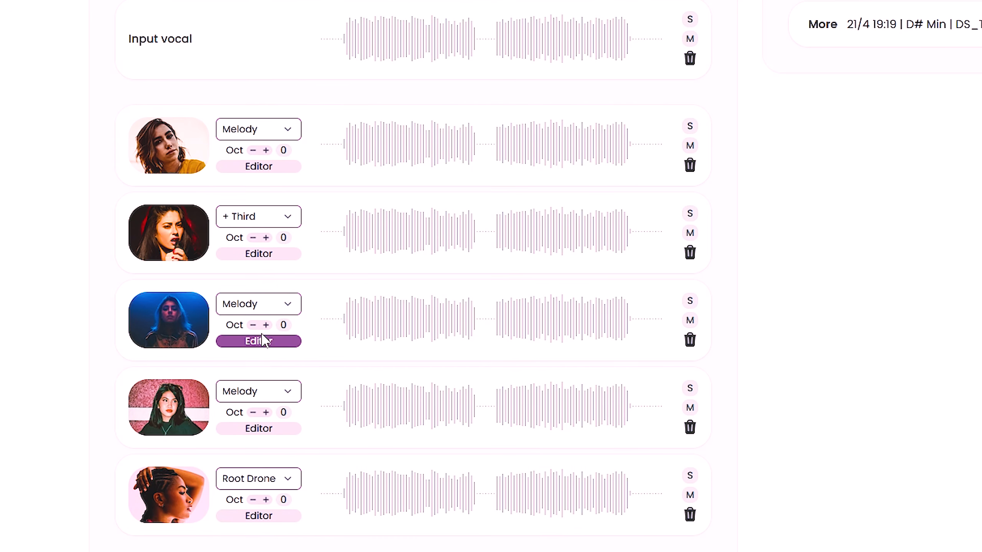
{"action": "left_click", "coordinate": [266, 252]}
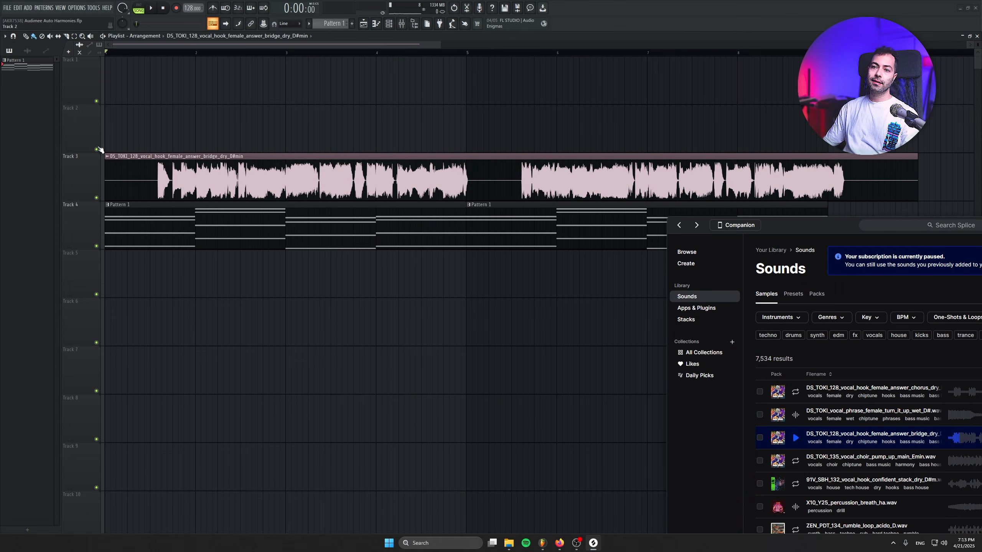
Step: Solo the vocal track in the playlist and play it from just before the first vocal phrase
{"action": "left_click", "coordinate": [61, 227]}
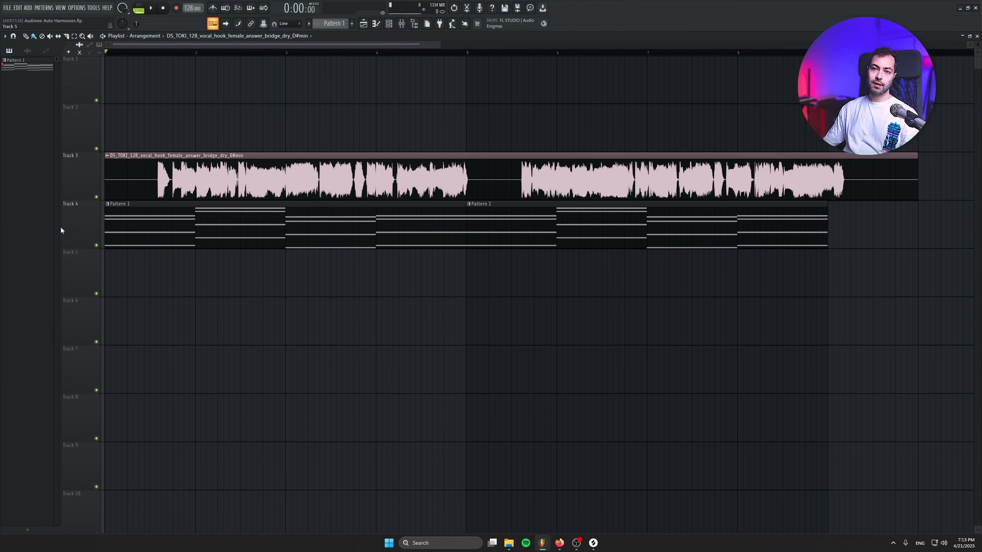
{"action": "left_click", "coordinate": [151, 53]}
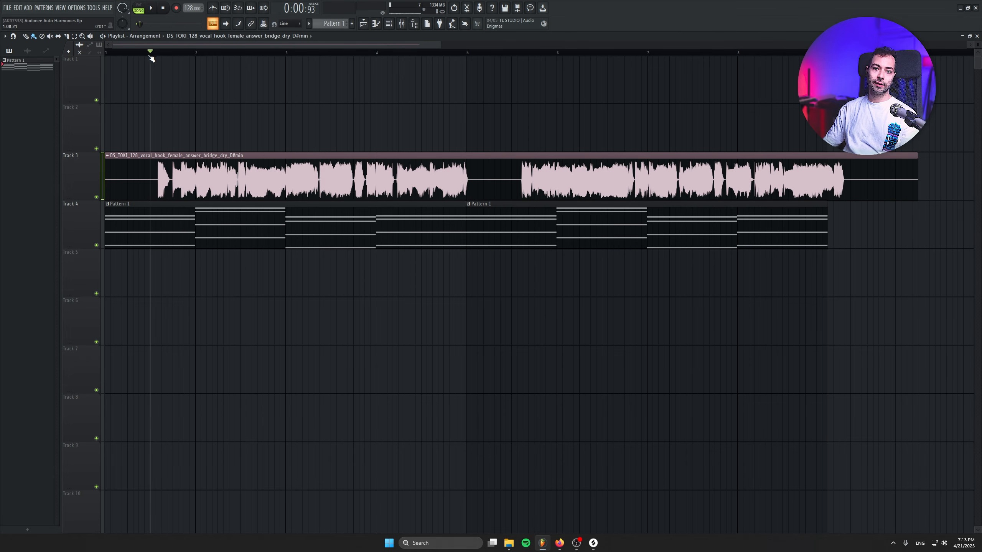
{"action": "left_click", "coordinate": [96, 196], "text": "ctrl"}
{"action": "key", "text": "space"}
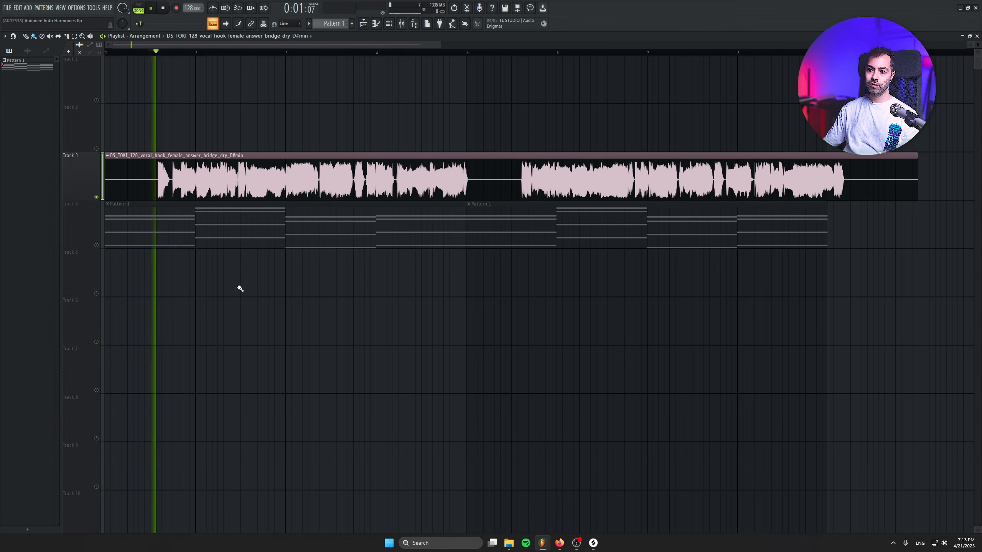
{"action": "key", "text": "XF86AudioRaiseVolume"}
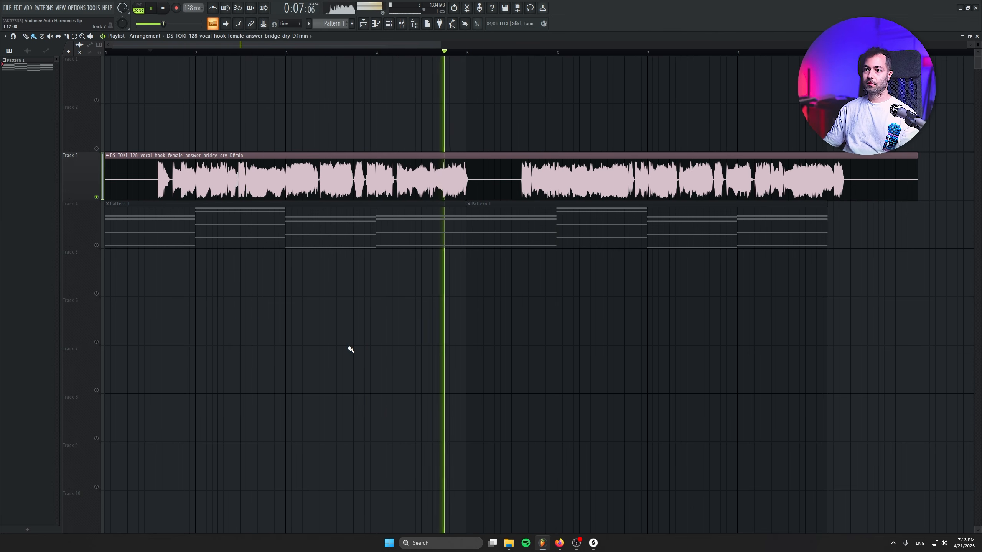
{"action": "key", "text": "space"}
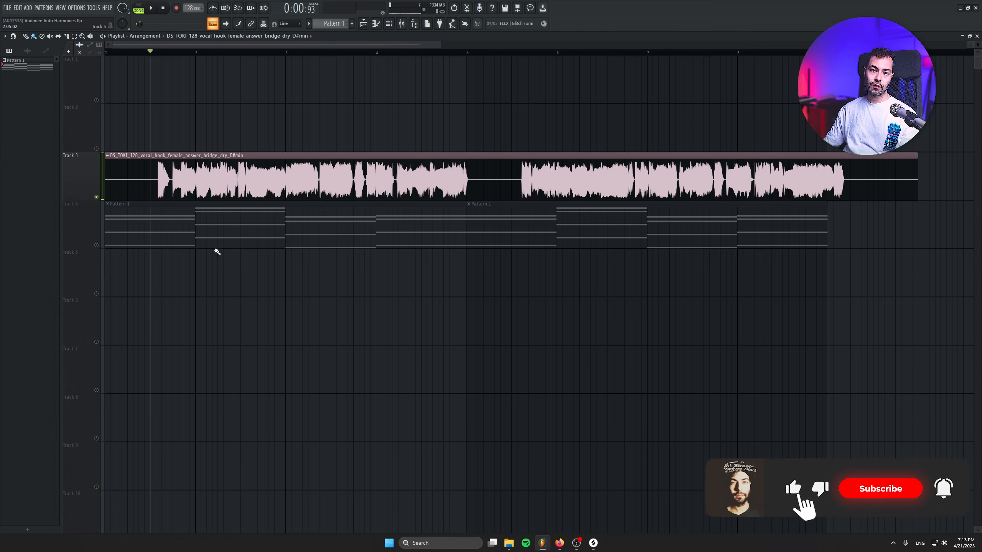
{"action": "left_click", "coordinate": [51, 36]}
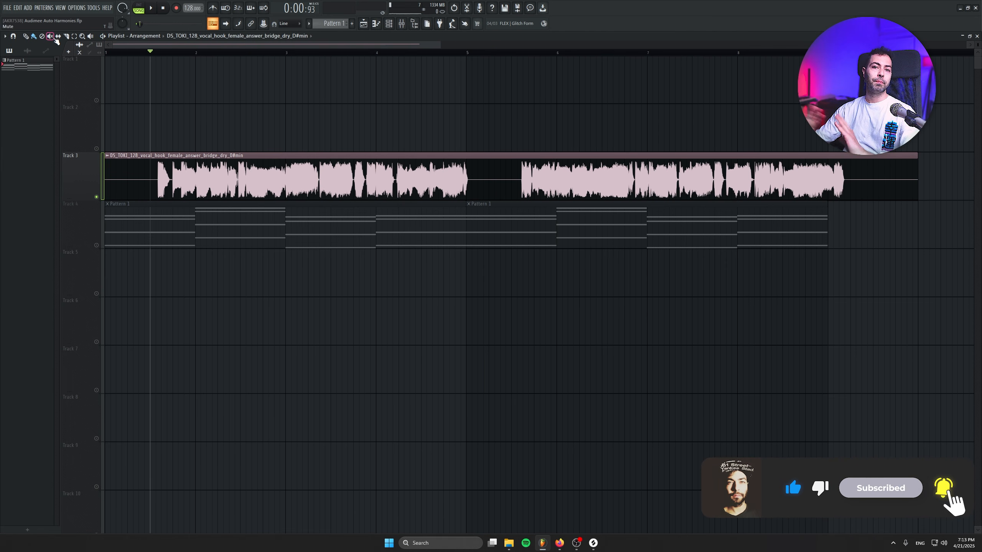
{"action": "left_click_drag", "start_coordinate": [149, 51], "coordinate": [1, 34]}
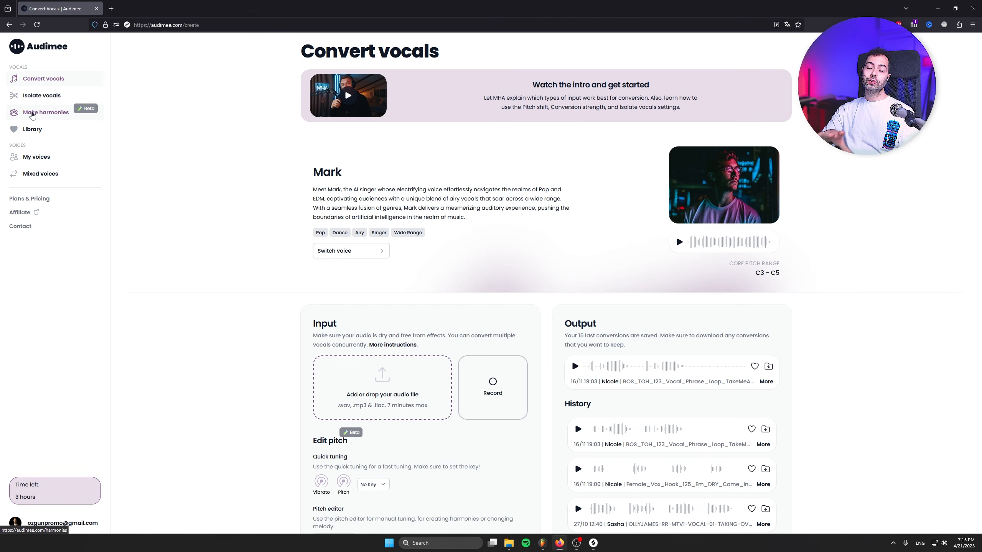
Step: Browse the available AI voices for vocal conversion in Audimee
{"action": "left_click", "coordinate": [347, 251]}
{"action": "scroll", "coordinate": [724, 160], "scroll_direction": "down", "scroll_amount": 1}
{"action": "scroll", "coordinate": [724, 160], "scroll_direction": "down", "scroll_amount": 20}
{"action": "scroll", "coordinate": [722, 162], "scroll_direction": "down", "scroll_amount": 20}
{"action": "scroll", "coordinate": [721, 161], "scroll_direction": "down", "scroll_amount": 4}
{"action": "scroll", "coordinate": [715, 164], "scroll_direction": "down", "scroll_amount": 10}
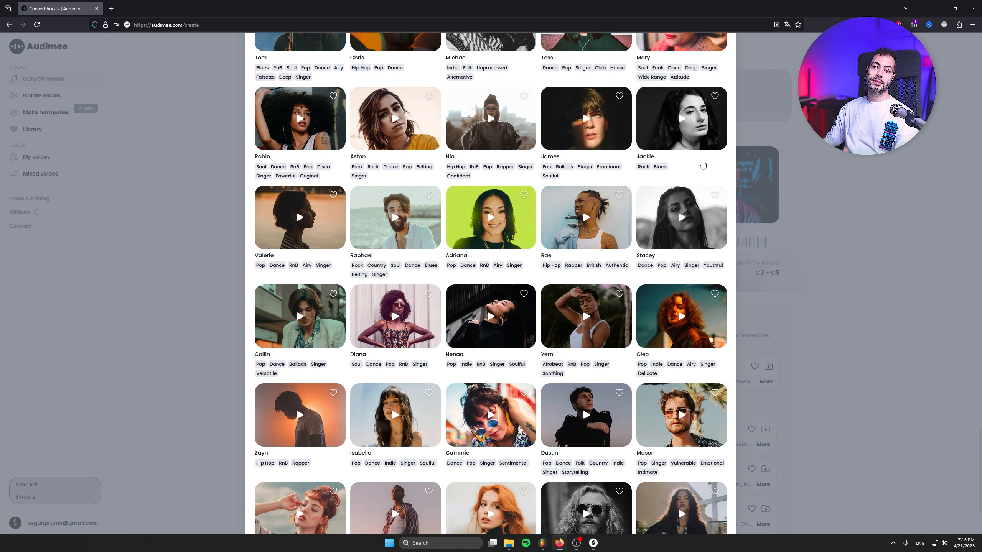
{"action": "scroll", "coordinate": [881, 249], "scroll_direction": "down", "scroll_amount": 4}
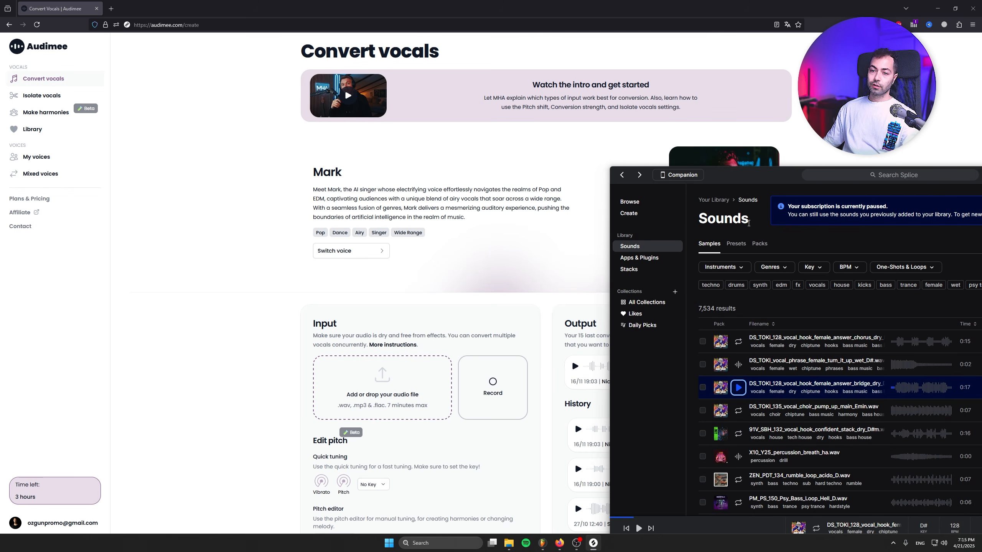
Step: Add the DS_TOKI_128_vocal_hook_female_answer_bridge_dry sample from Splice as the input audio for vocal conversion
{"action": "left_click_drag", "start_coordinate": [748, 179], "coordinate": [738, 165]}
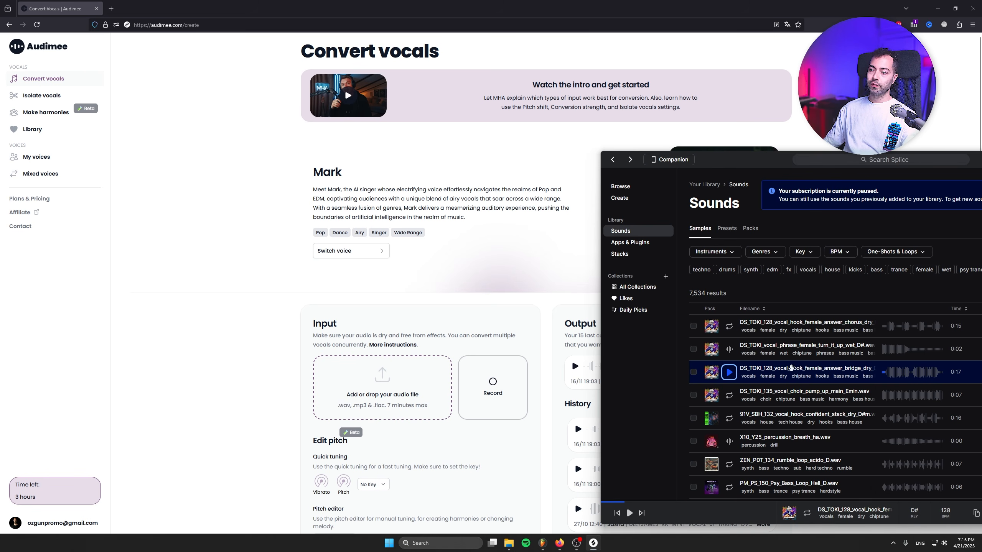
{"action": "left_click_drag", "start_coordinate": [824, 368], "coordinate": [390, 389]}
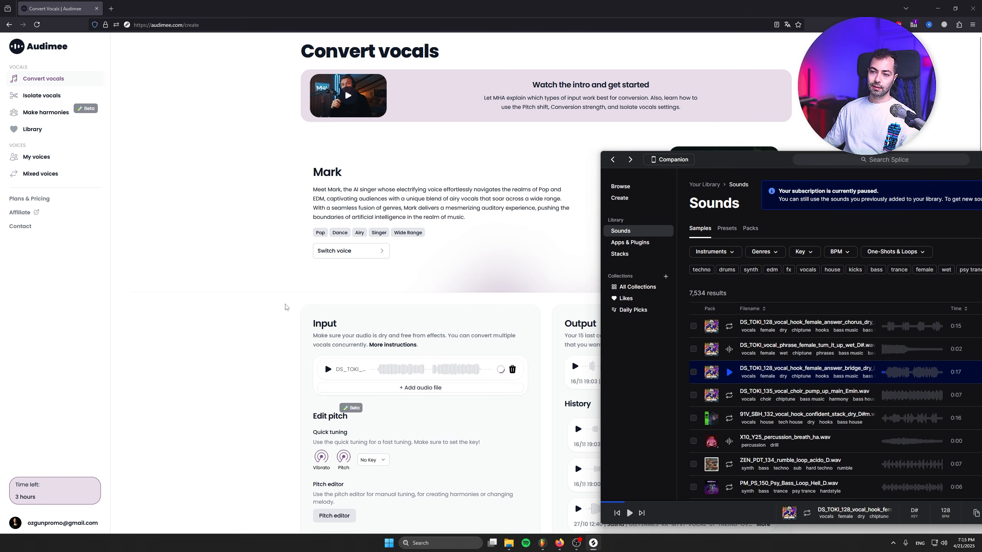
{"action": "left_click", "coordinate": [419, 373]}
Step: Review the pitch editing, conversion and vocal isolation options, including removal of reverb, echo and noise
{"action": "scroll", "coordinate": [417, 380], "scroll_direction": "down", "scroll_amount": 3}
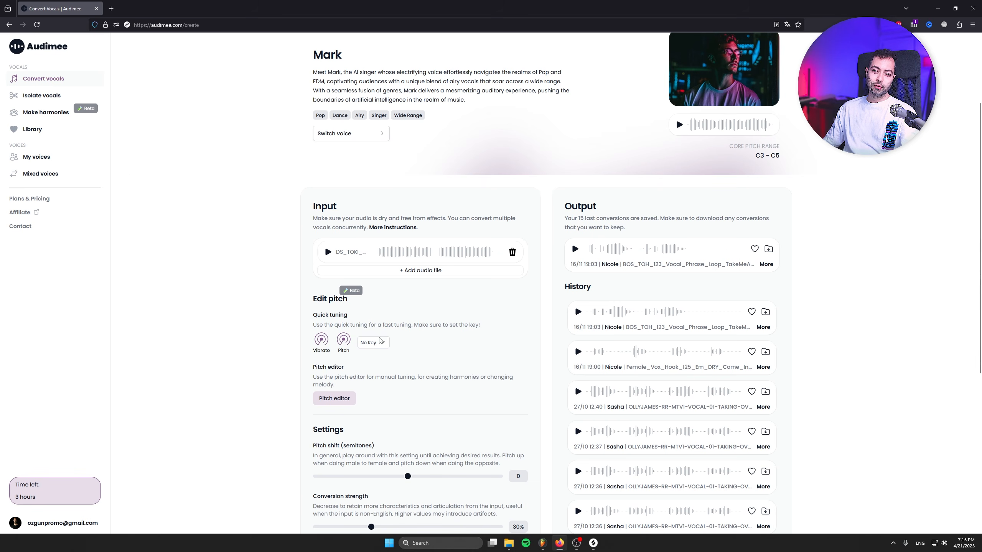
{"action": "scroll", "coordinate": [447, 391], "scroll_direction": "down", "scroll_amount": 5}
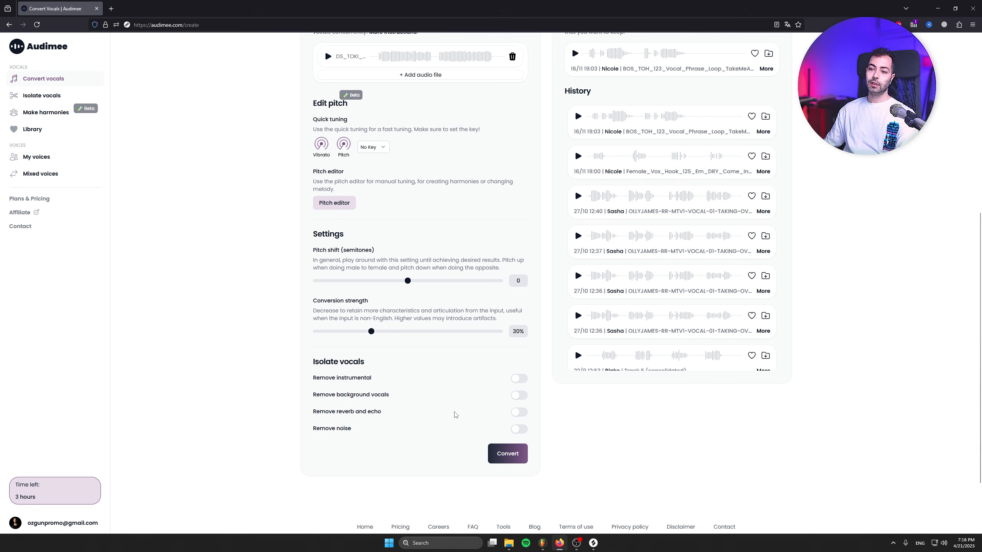
{"action": "left_click_drag", "start_coordinate": [334, 411], "coordinate": [382, 411]}
{"action": "left_click_drag", "start_coordinate": [319, 429], "coordinate": [366, 431]}
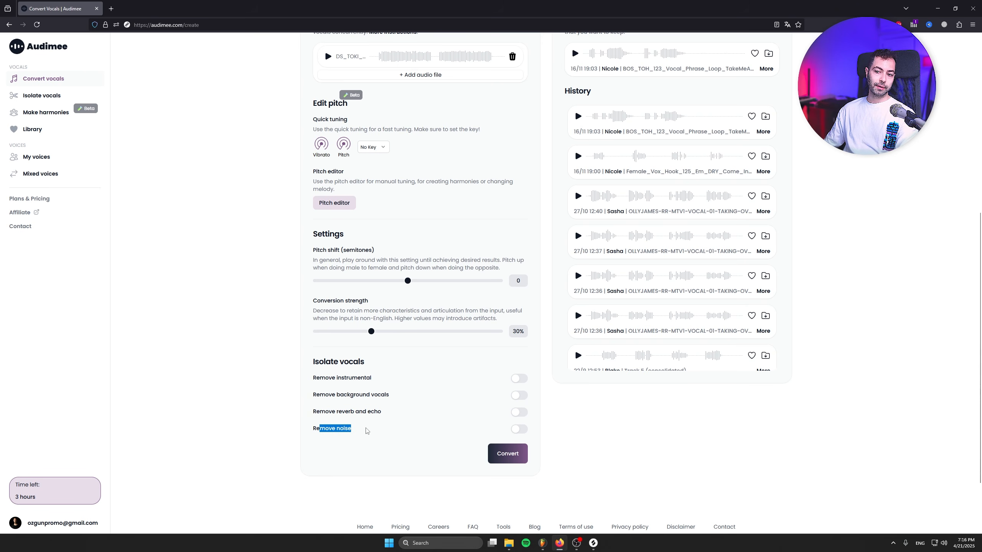
Step: Audition the George voice, switch the conversion voice to Asher and convert the uploaded vocal
{"action": "scroll", "coordinate": [300, 358], "scroll_direction": "up", "scroll_amount": 5}
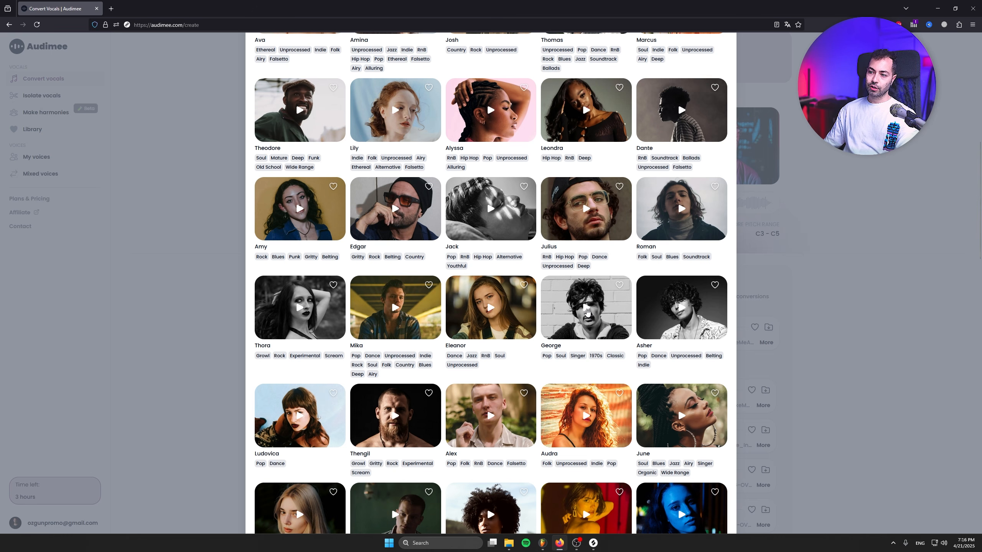
{"action": "left_click", "coordinate": [587, 310]}
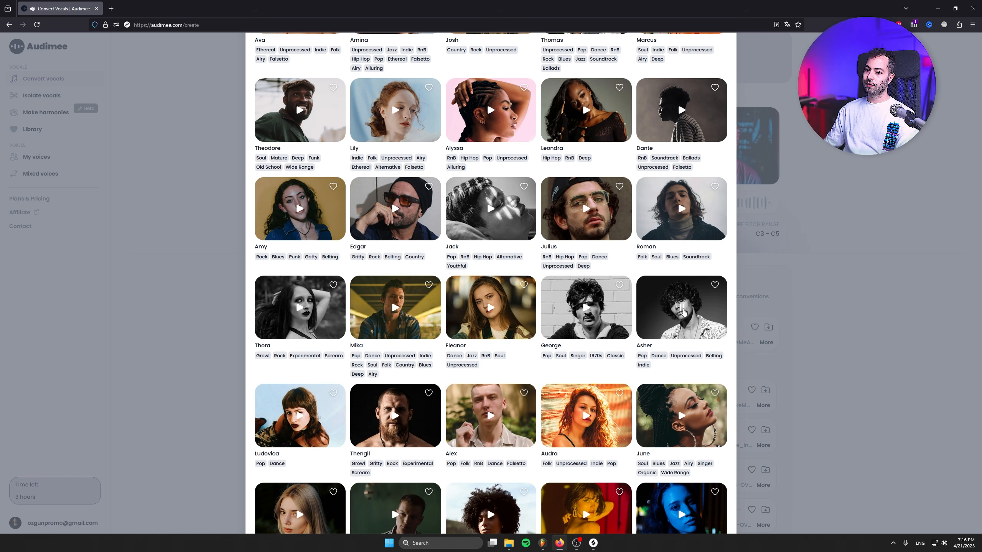
{"action": "left_click", "coordinate": [709, 311]}
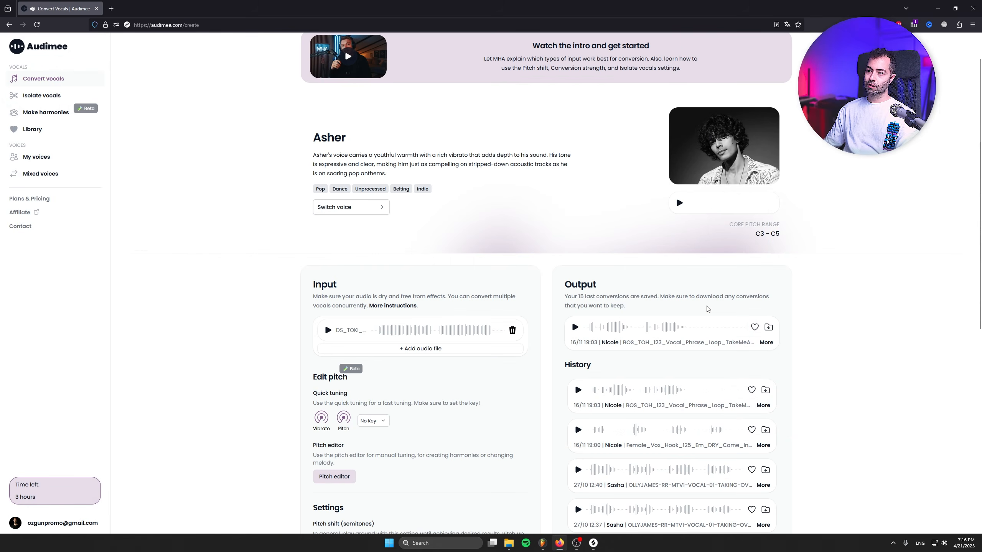
{"action": "scroll", "coordinate": [517, 457], "scroll_direction": "down", "scroll_amount": 5}
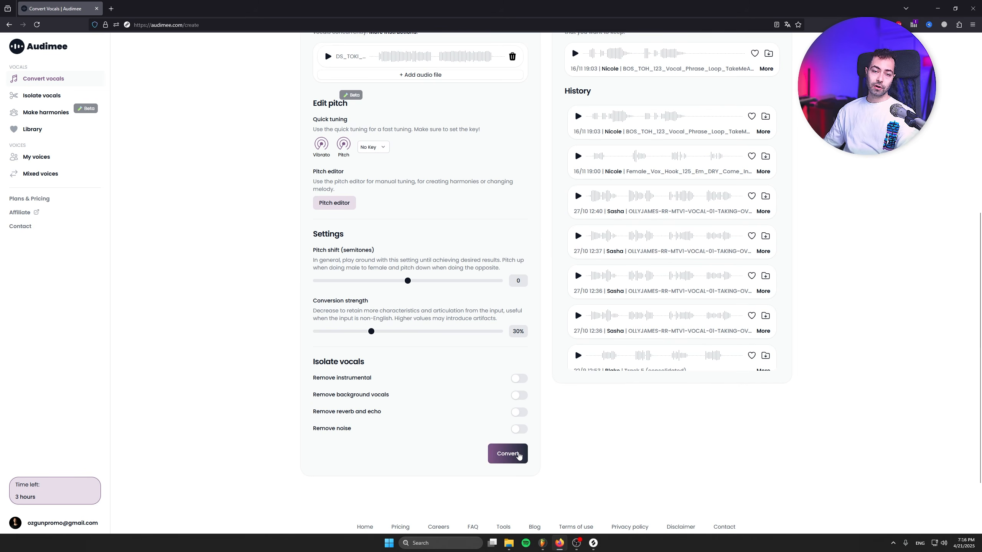
{"action": "left_click", "coordinate": [513, 452]}
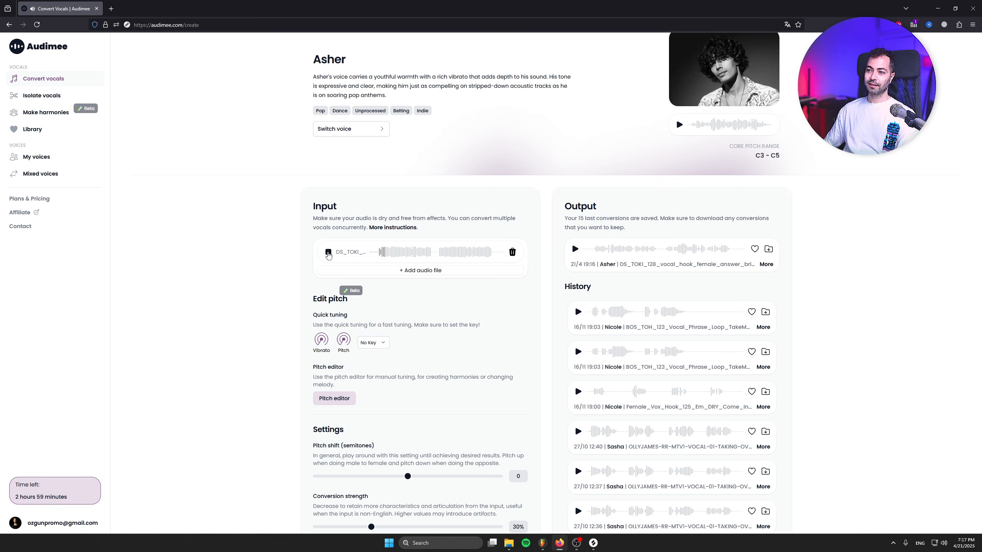
Step: Listen to the original input vocal and compare it with the Asher conversion
{"action": "left_click", "coordinate": [328, 253]}
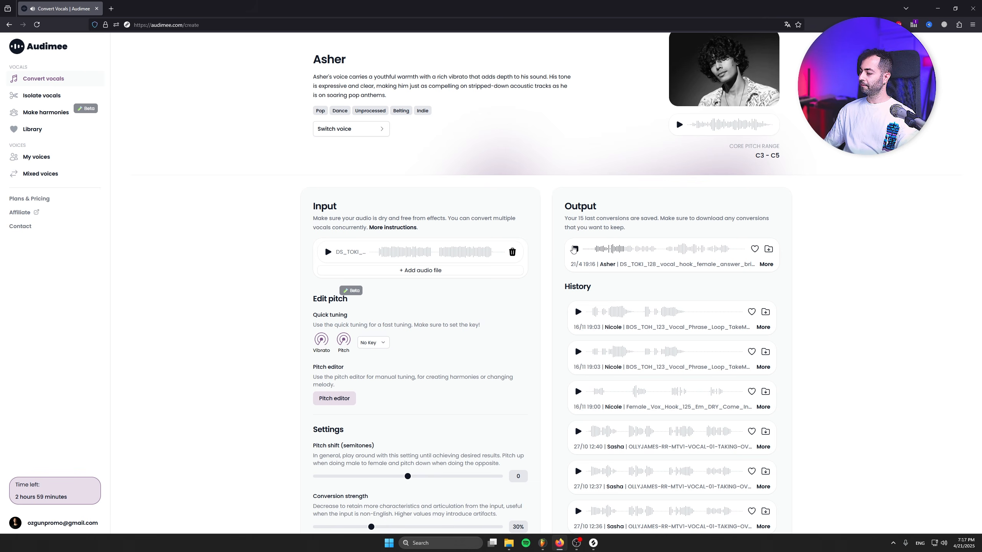
{"action": "key", "text": "XF86AudioRaiseVolume"}
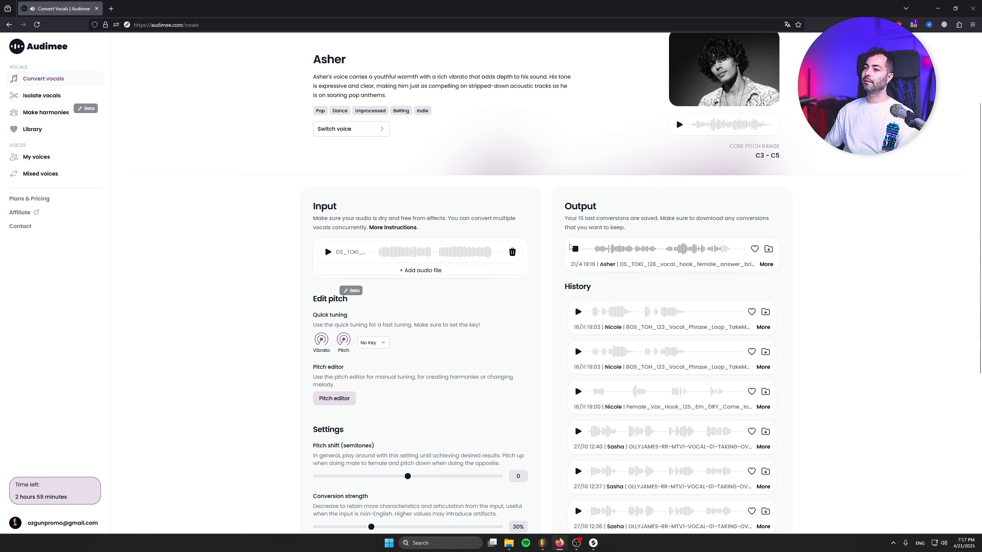
{"action": "left_click", "coordinate": [575, 249]}
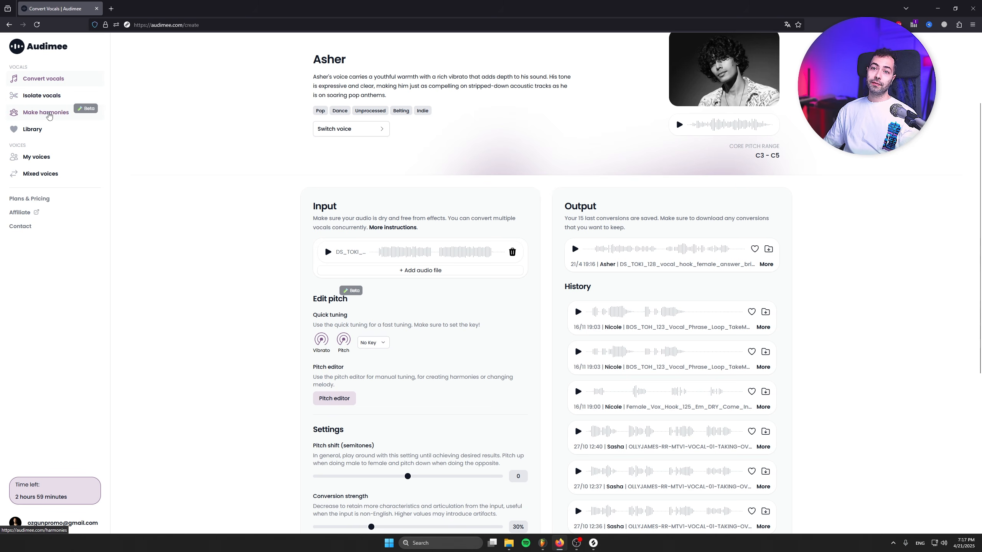
Step: Open the harmony maker and add the same female bridge vocal sample from Splice as its input
{"action": "left_click", "coordinate": [49, 116]}
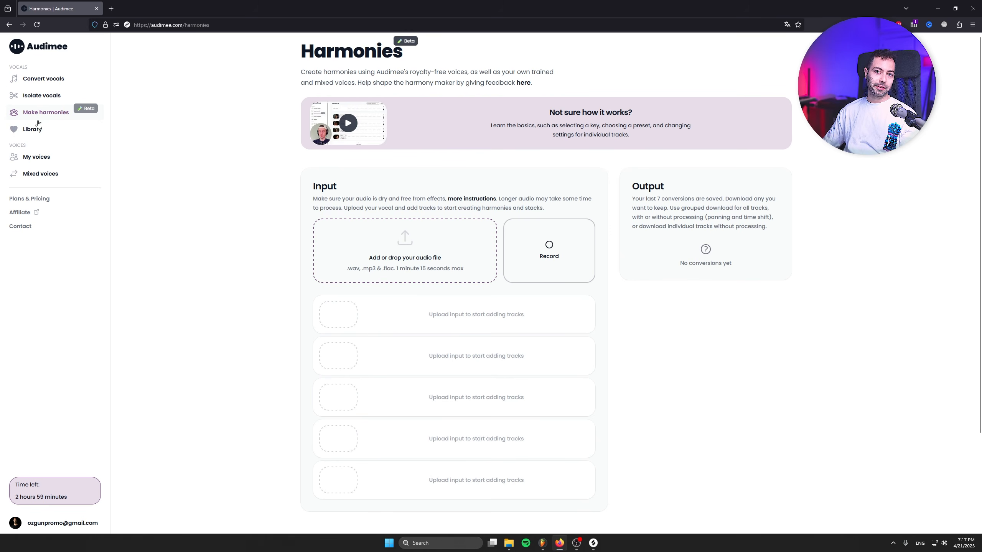
{"action": "left_click", "coordinate": [592, 543]}
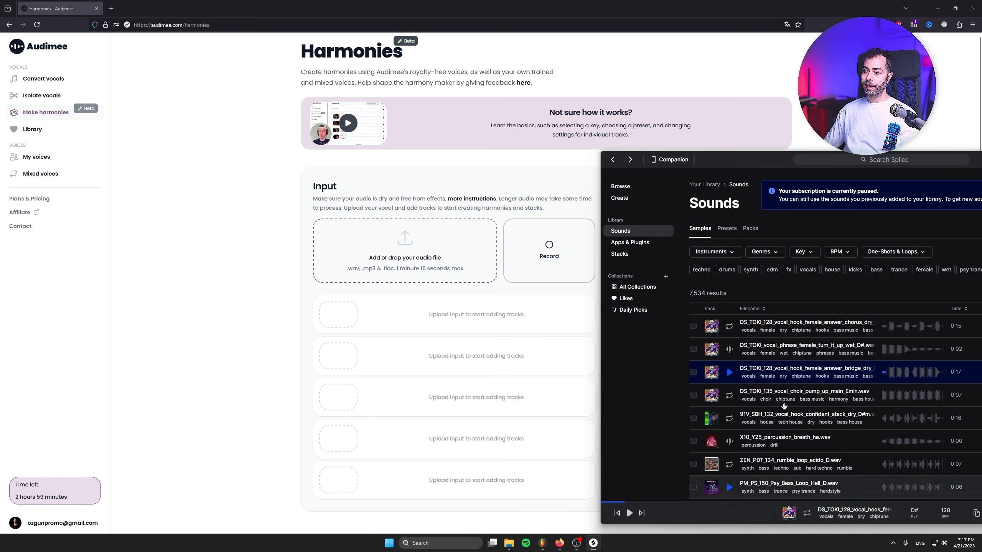
{"action": "left_click_drag", "start_coordinate": [792, 369], "coordinate": [417, 259]}
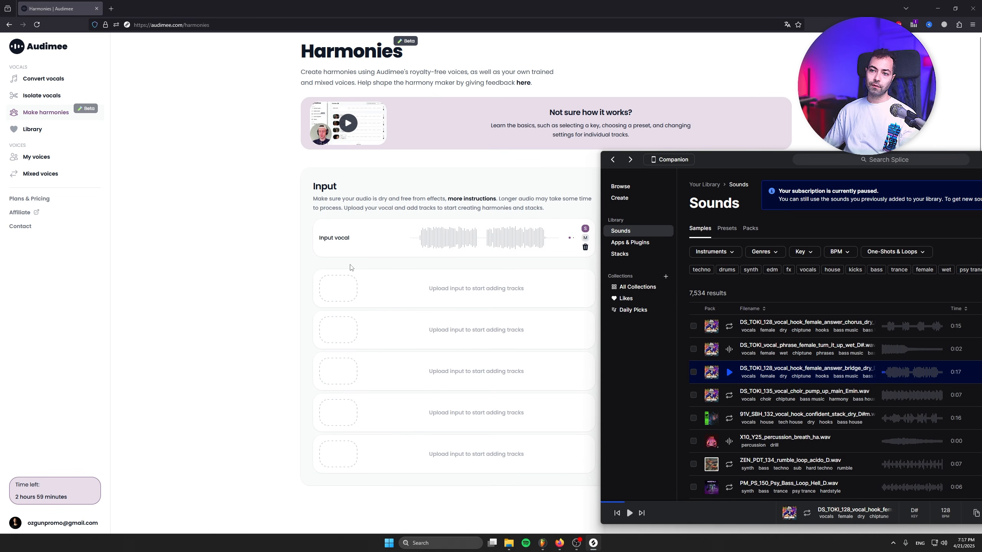
{"action": "left_click", "coordinate": [269, 261]}
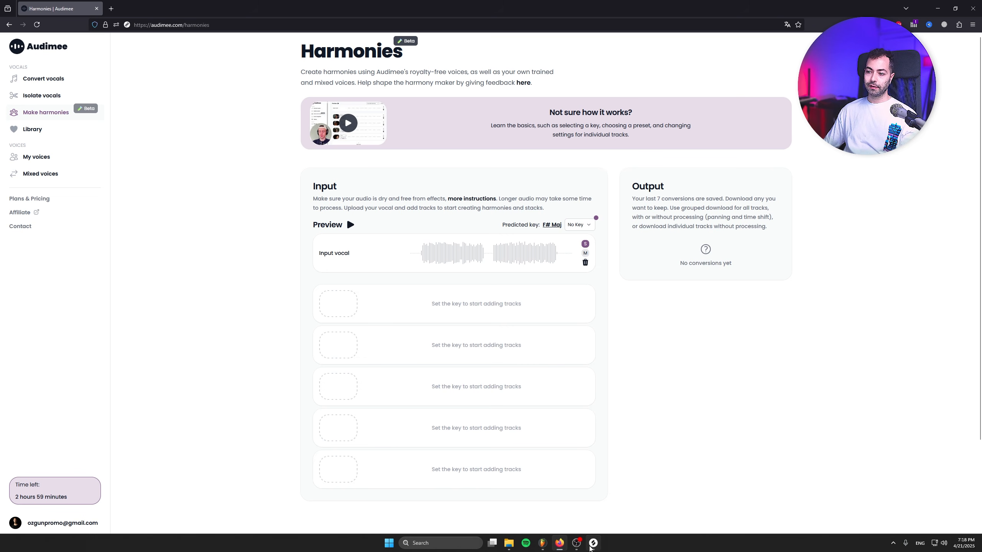
Step: Set the input vocal's key to D# Min and check it against the sample's key in Splice
{"action": "left_click", "coordinate": [579, 226]}
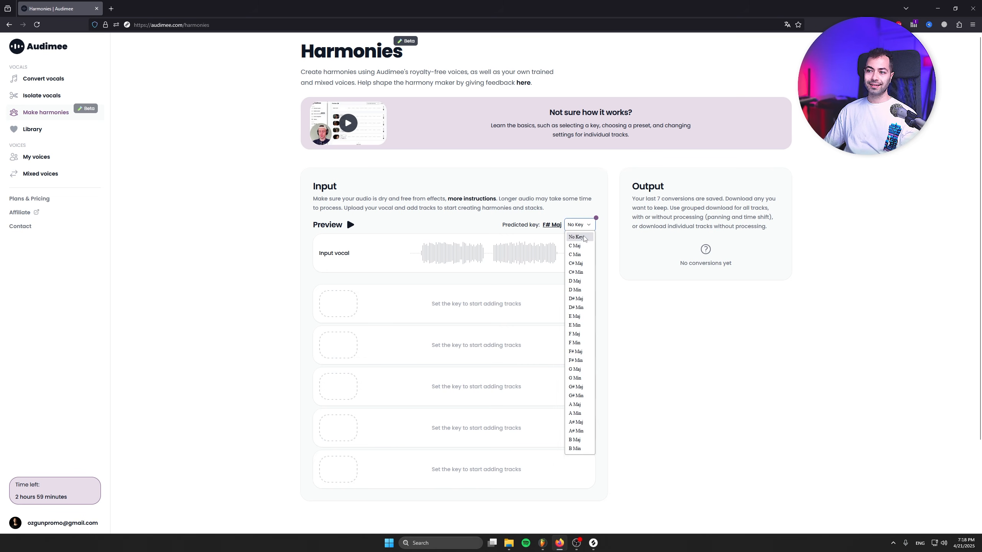
{"action": "left_click", "coordinate": [586, 309]}
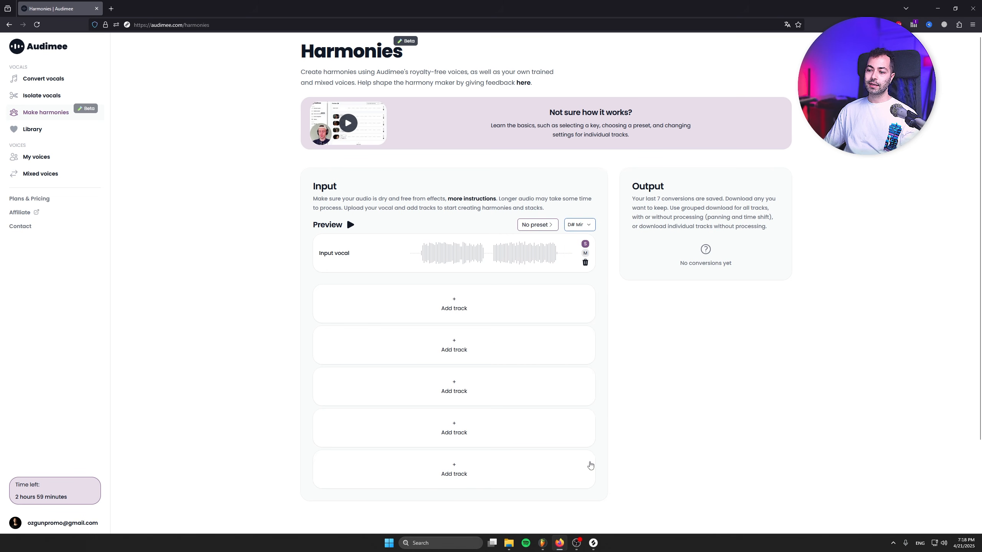
{"action": "left_click", "coordinate": [593, 543]}
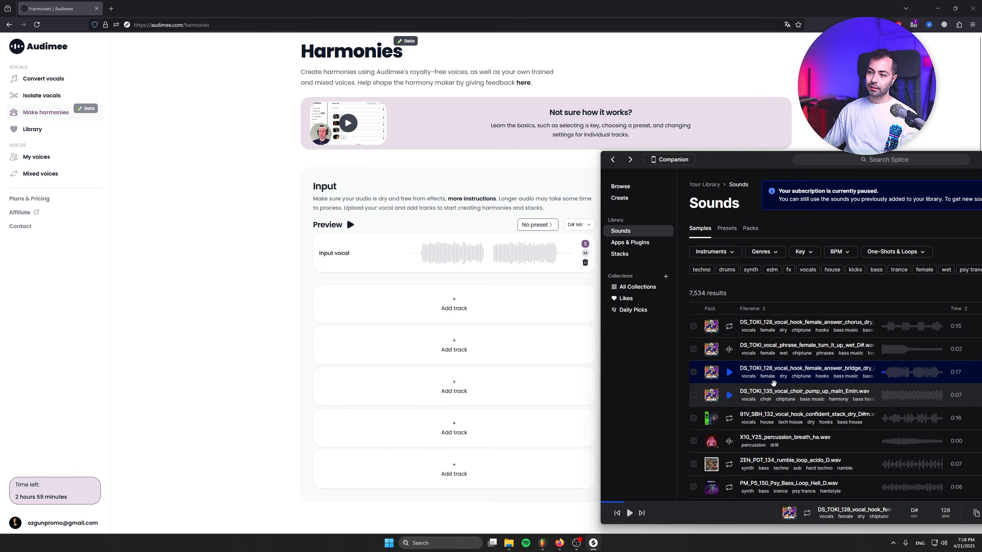
{"action": "left_click_drag", "start_coordinate": [601, 343], "coordinate": [447, 344]}
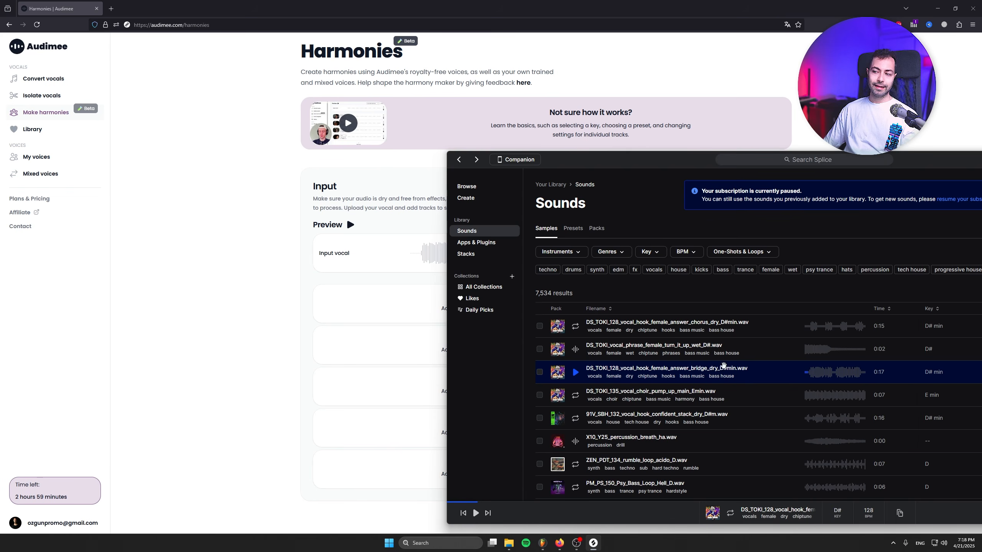
{"action": "left_click", "coordinate": [518, 159]}
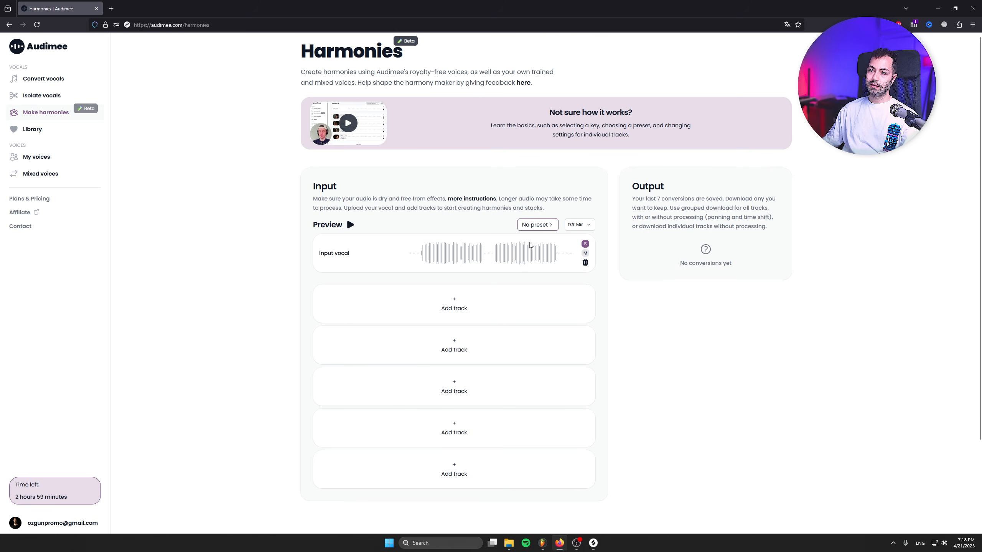
Step: Look through the popular harmony presets and load Female Lead Doubler for the input vocal
{"action": "left_click", "coordinate": [543, 228]}
{"action": "scroll", "coordinate": [450, 155], "scroll_direction": "down", "scroll_amount": 9}
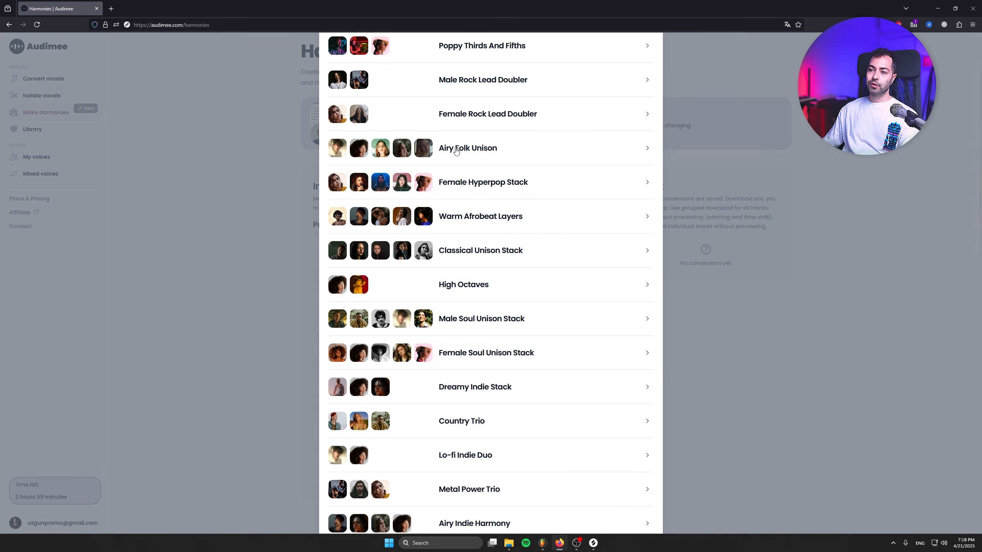
{"action": "scroll", "coordinate": [456, 150], "scroll_direction": "down", "scroll_amount": 7}
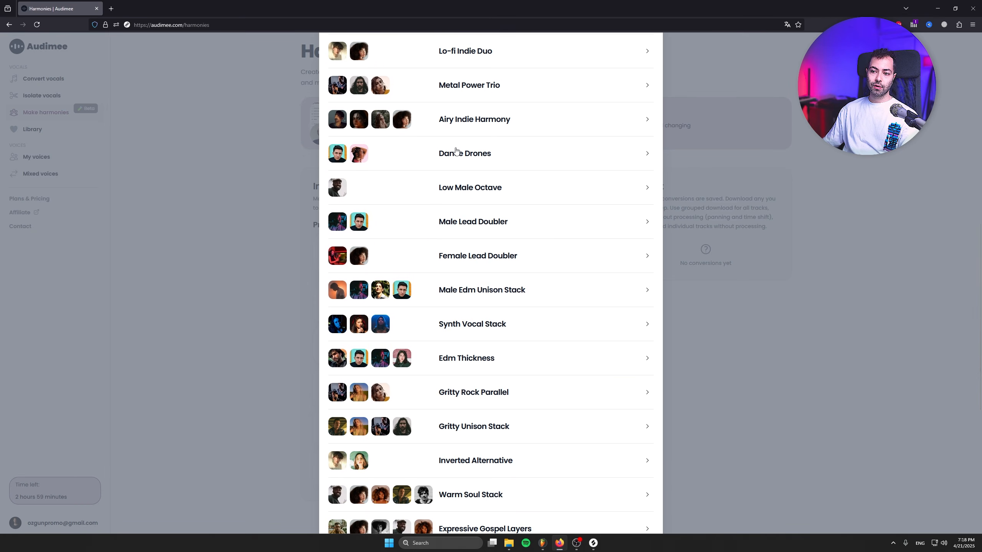
{"action": "scroll", "coordinate": [509, 226], "scroll_direction": "up", "scroll_amount": 1}
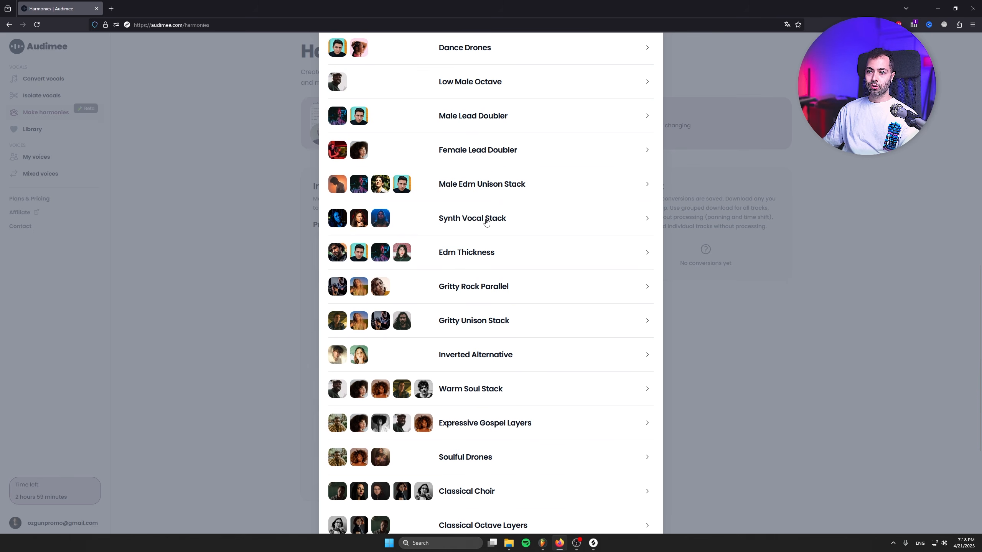
{"action": "left_click", "coordinate": [462, 157]}
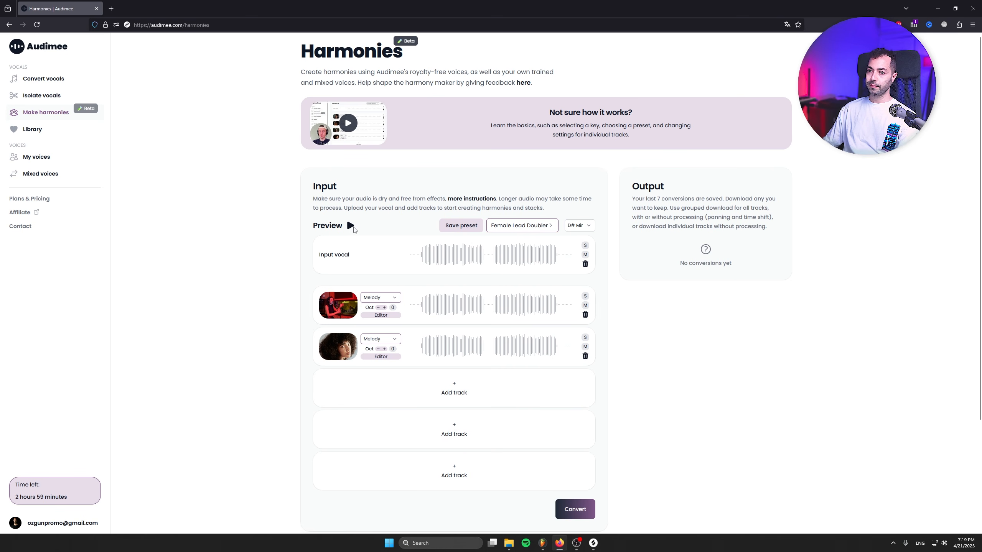
Step: Preview the Female Lead Doubler harmonies, muting and unmuting the input vocal during playback
{"action": "left_click", "coordinate": [351, 226]}
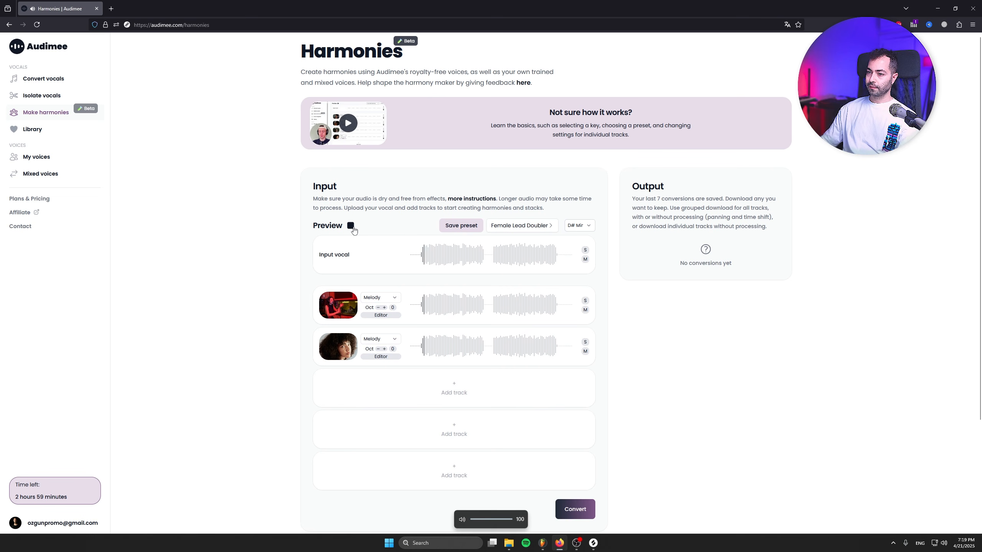
{"action": "left_click", "coordinate": [585, 259]}
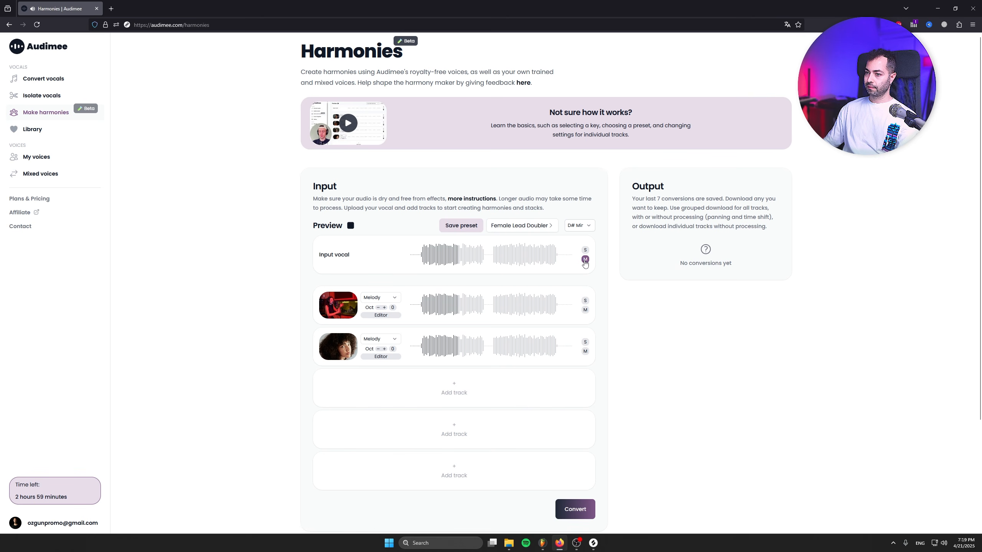
{"action": "left_click", "coordinate": [585, 261]}
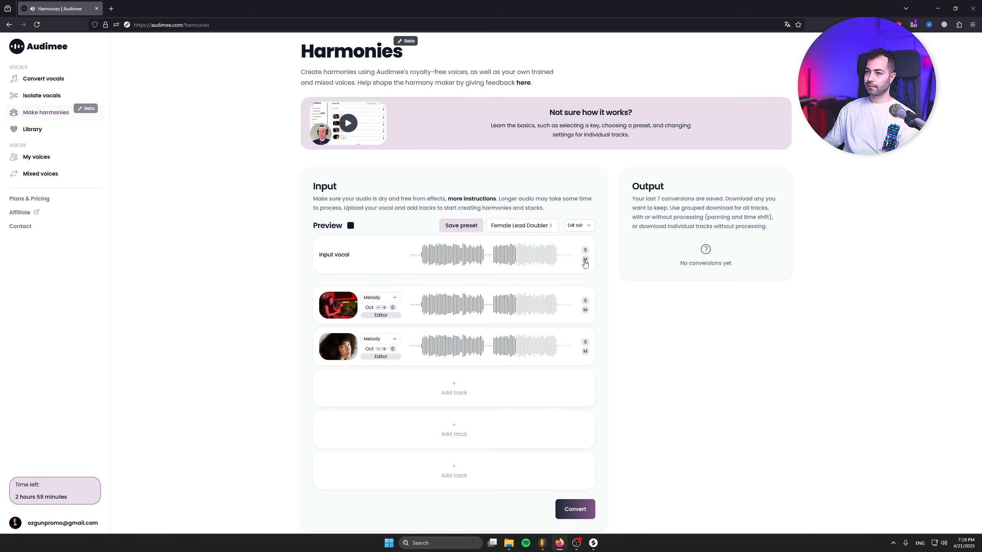
{"action": "left_click", "coordinate": [350, 226]}
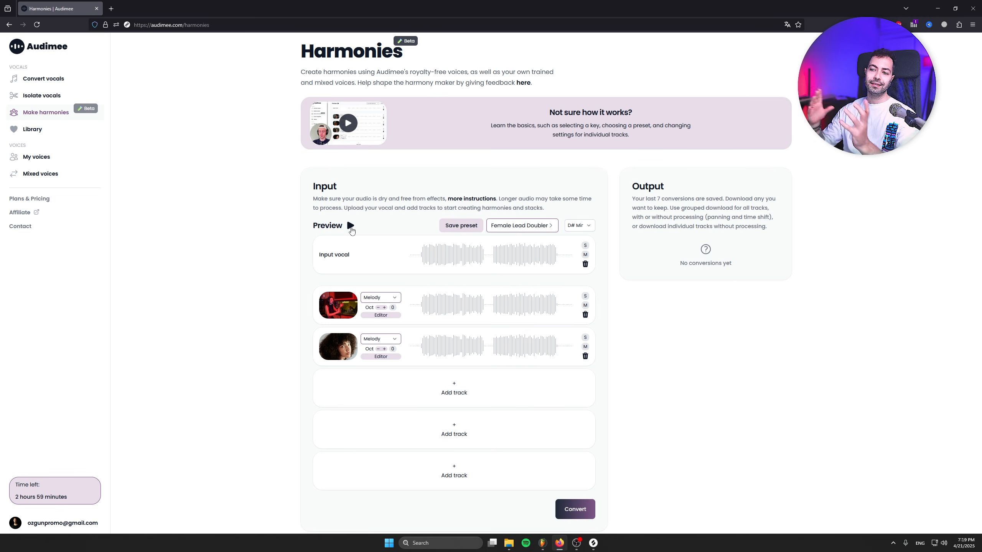
Step: Convert the Female Lead Doubler harmonies, download the grouped tracks and look into the unprocessed folder
{"action": "left_click", "coordinate": [567, 510]}
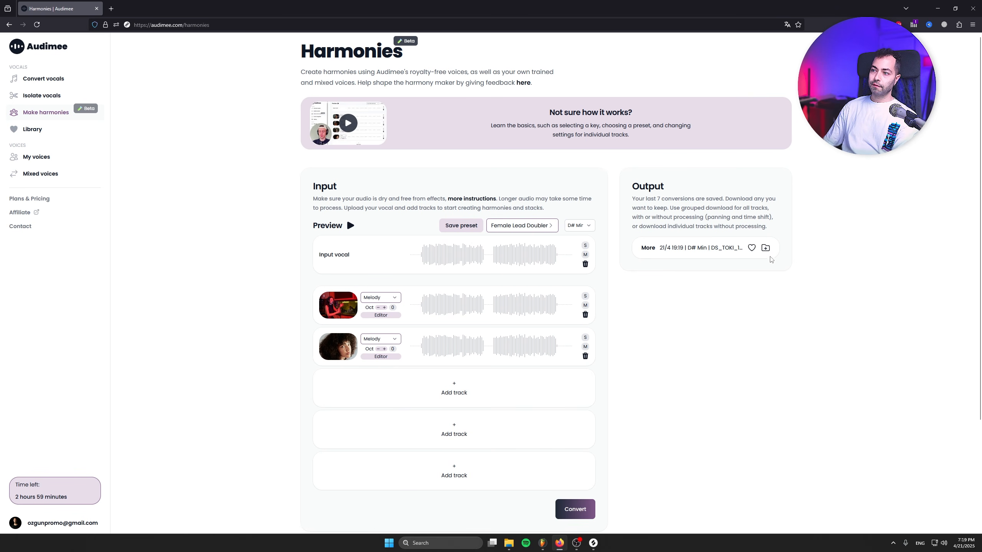
{"action": "left_click", "coordinate": [766, 247]}
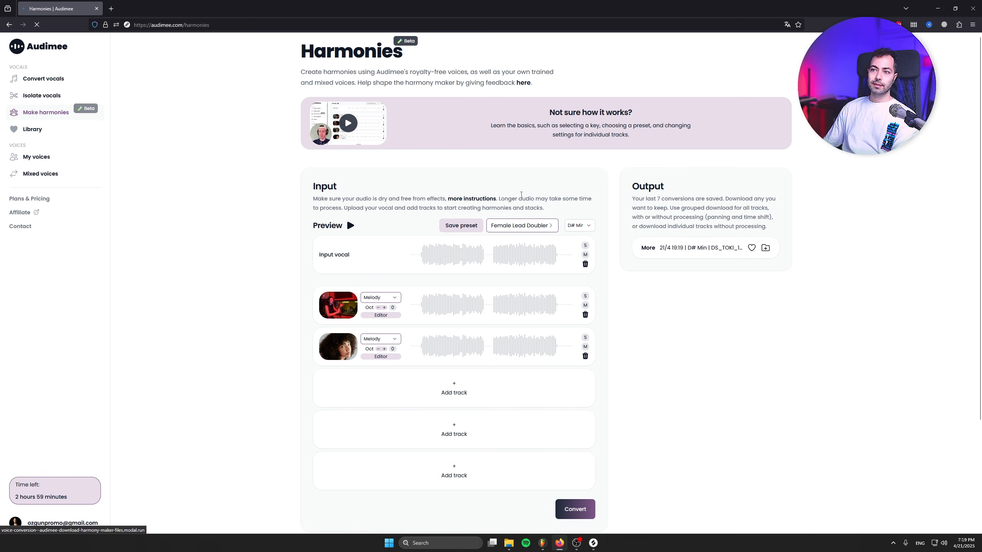
{"action": "double_click", "coordinate": [256, 276]}
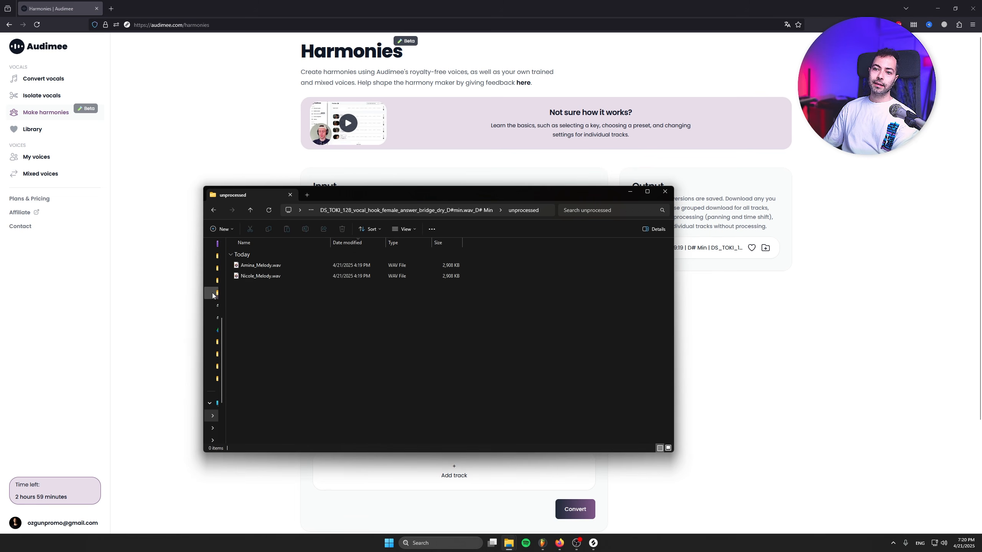
{"action": "left_click", "coordinate": [215, 209]}
Step: Add the panned and time-shifted Amina and Nicole tracks to the FL Studio playlist under the original vocal, with the chord pattern on Track 6
{"action": "double_click", "coordinate": [262, 265]}
{"action": "left_click_drag", "start_coordinate": [301, 308], "coordinate": [432, 327]}
{"action": "left_click_drag", "start_coordinate": [318, 294], "coordinate": [252, 372]}
{"action": "left_click_drag", "start_coordinate": [89, 235], "coordinate": [90, 324]}
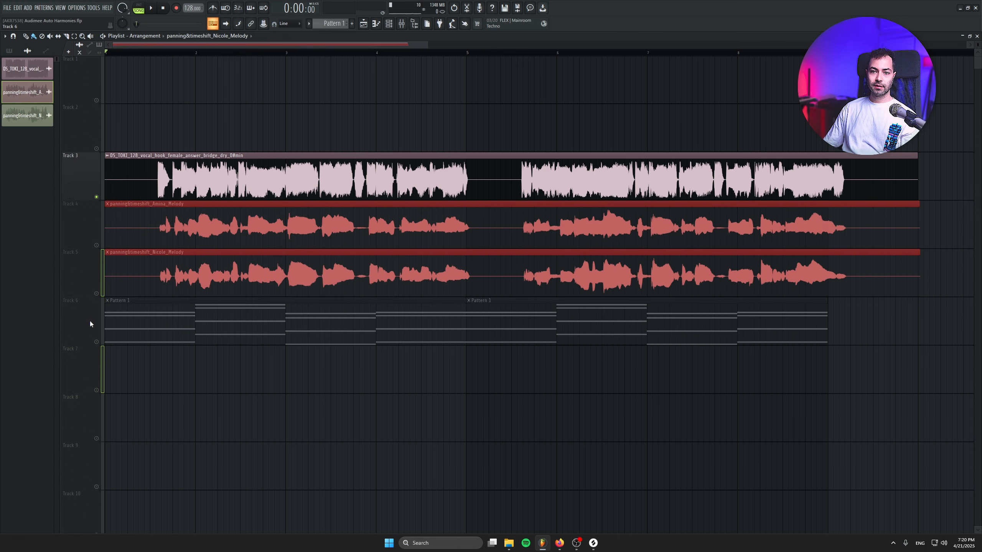
Step: Solo the Amina and Nicole harmony tracks, play them, and bring the original vocal back in during playback
{"action": "left_click", "coordinate": [441, 421], "text": "ctrl"}
{"action": "right_click", "coordinate": [97, 245]}
{"action": "left_click", "coordinate": [96, 293]}
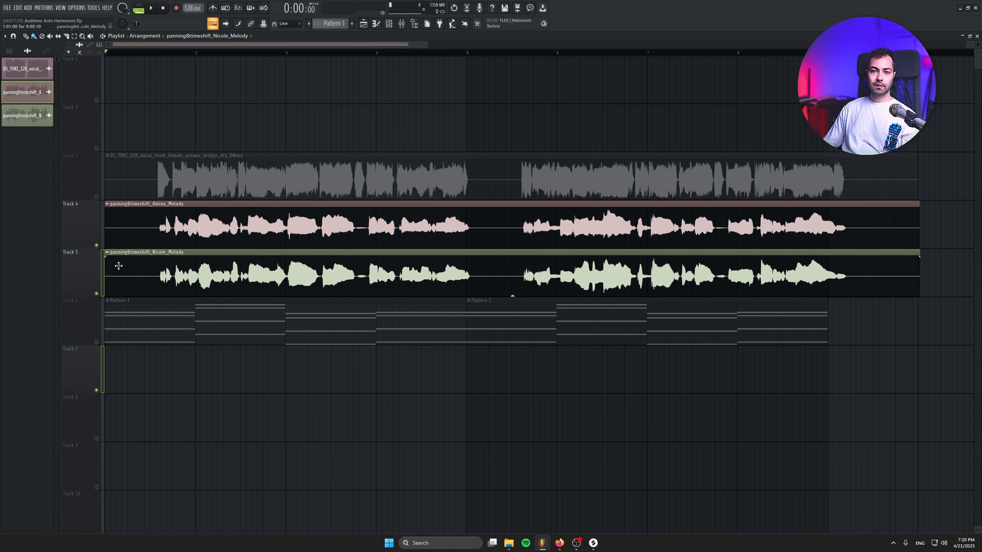
{"action": "left_click", "coordinate": [150, 50]}
{"action": "key", "text": "space"}
{"action": "left_click", "coordinate": [96, 196]}
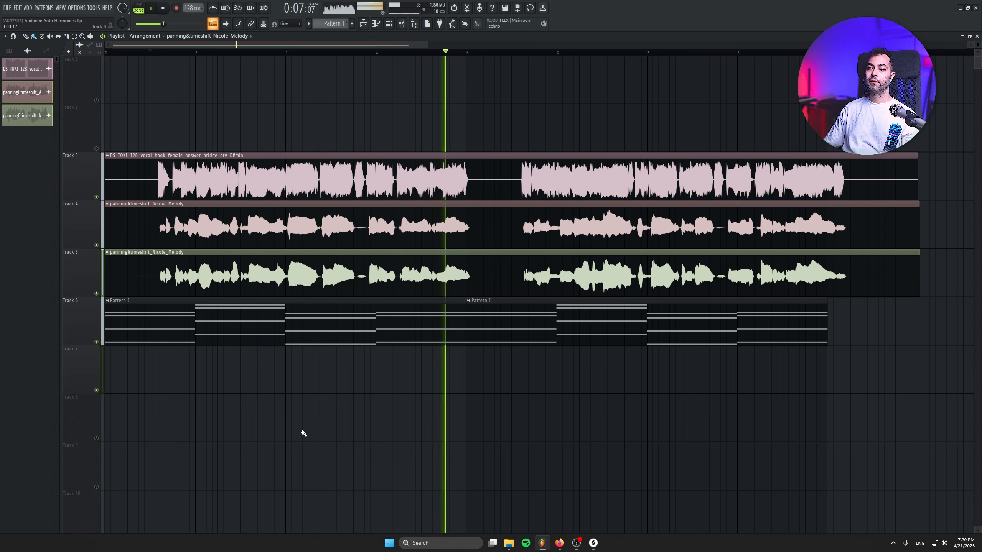
{"action": "key", "text": "space"}
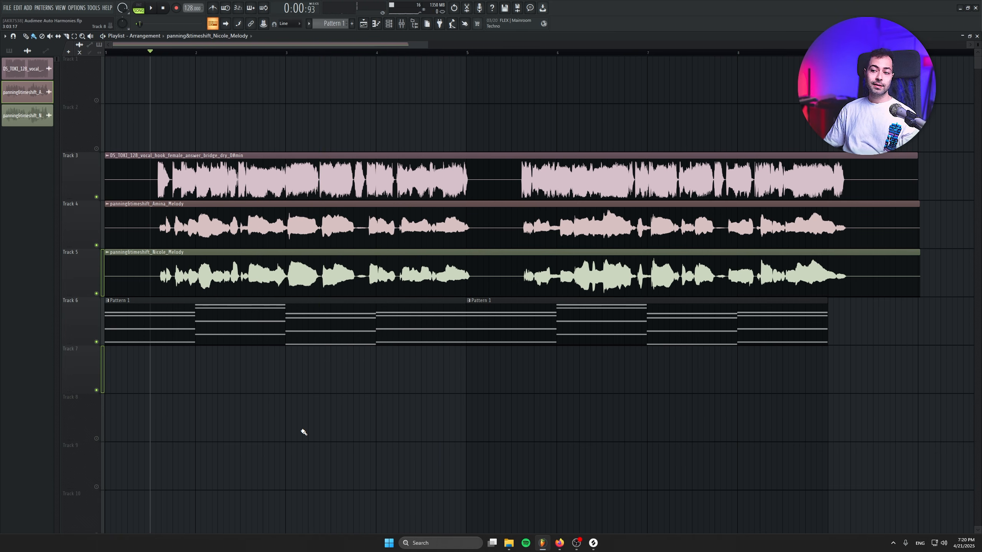
Step: Switch back to Audimee, delete the two doubler tracks and load the Female Hyperpop Stack preset
{"action": "left_click", "coordinate": [559, 543]}
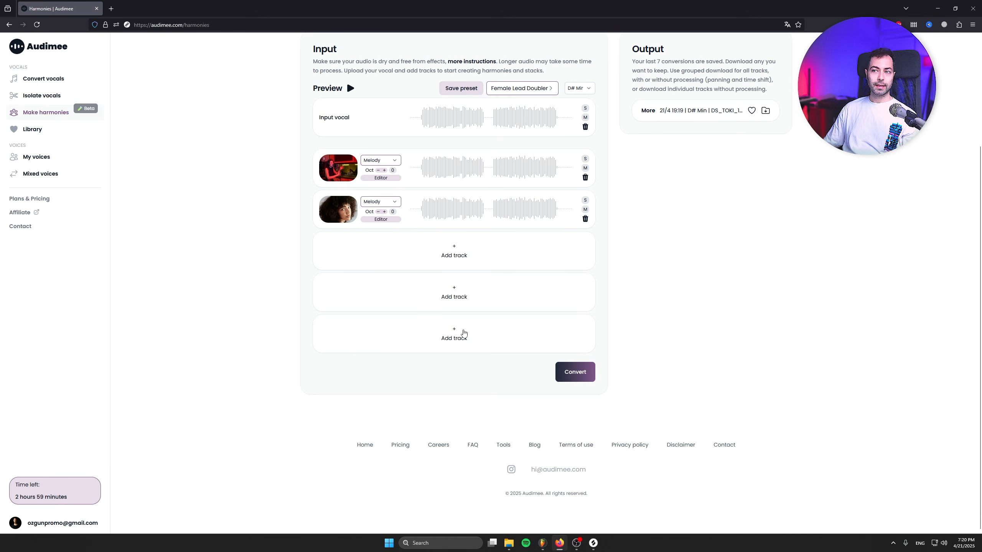
{"action": "scroll", "coordinate": [703, 270], "scroll_direction": "up", "scroll_amount": 3}
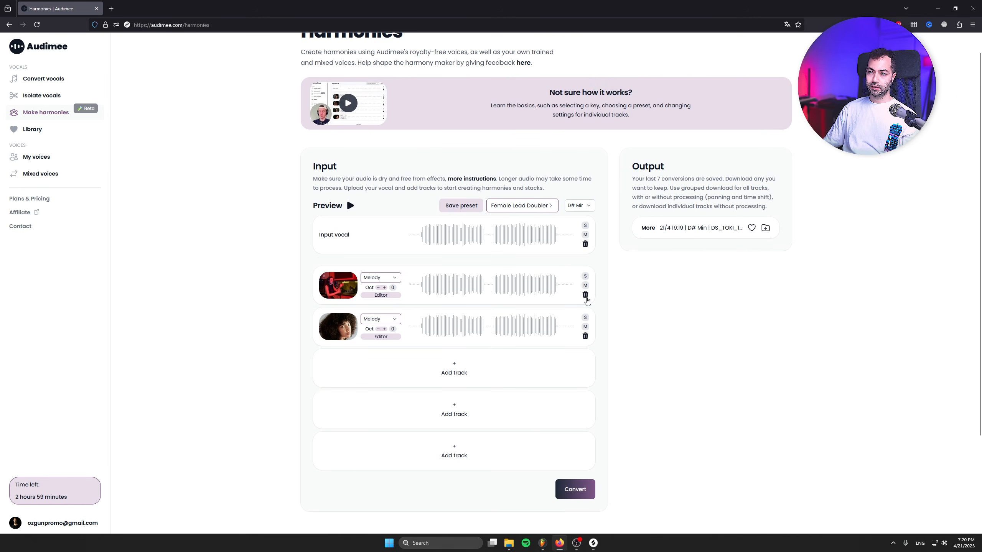
{"action": "left_click", "coordinate": [585, 295]}
{"action": "left_click", "coordinate": [585, 337]}
{"action": "left_click", "coordinate": [526, 205]}
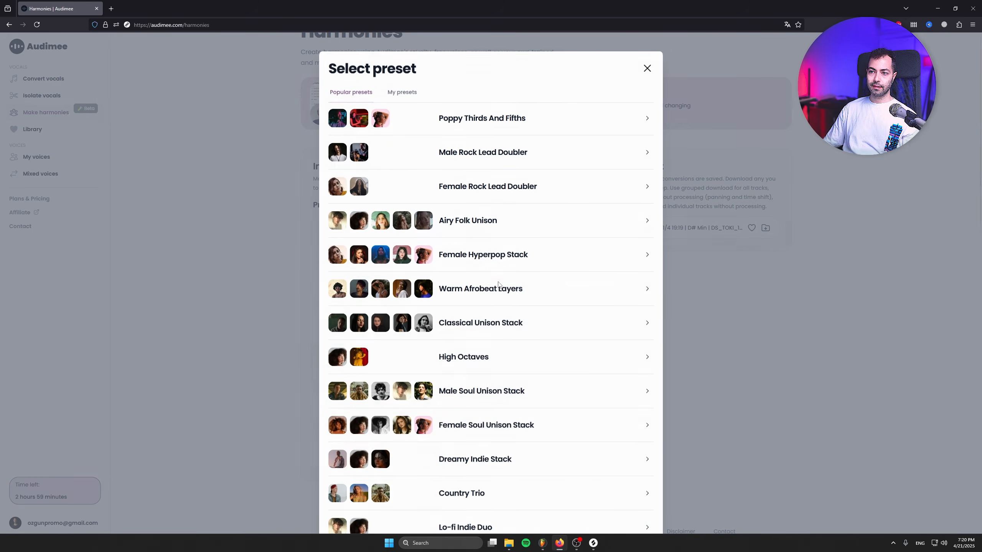
{"action": "left_click", "coordinate": [492, 260]}
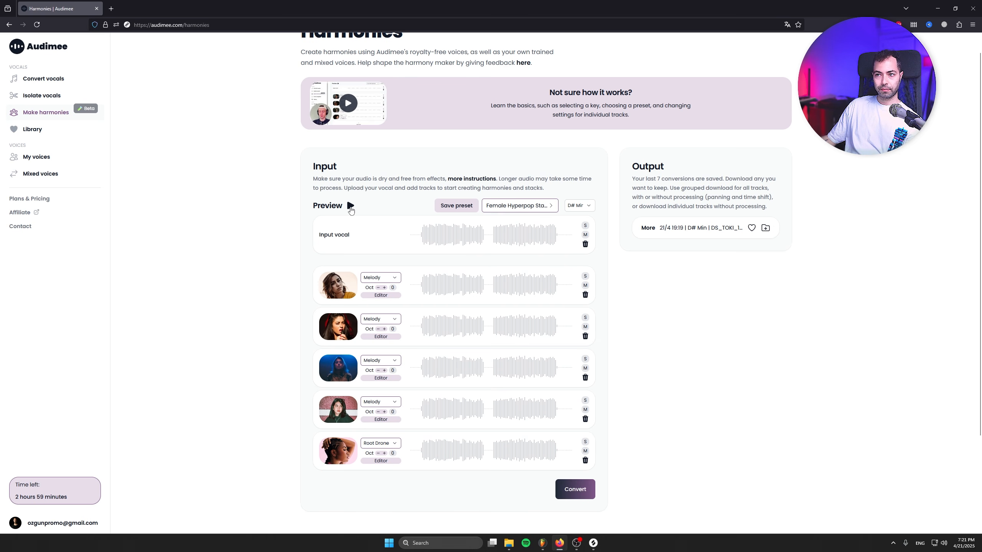
Step: Preview the Female Hyperpop Stack with the input vocal muted and unmuted, and glance at the preset list again
{"action": "left_click", "coordinate": [350, 206]}
{"action": "left_click", "coordinate": [585, 239]}
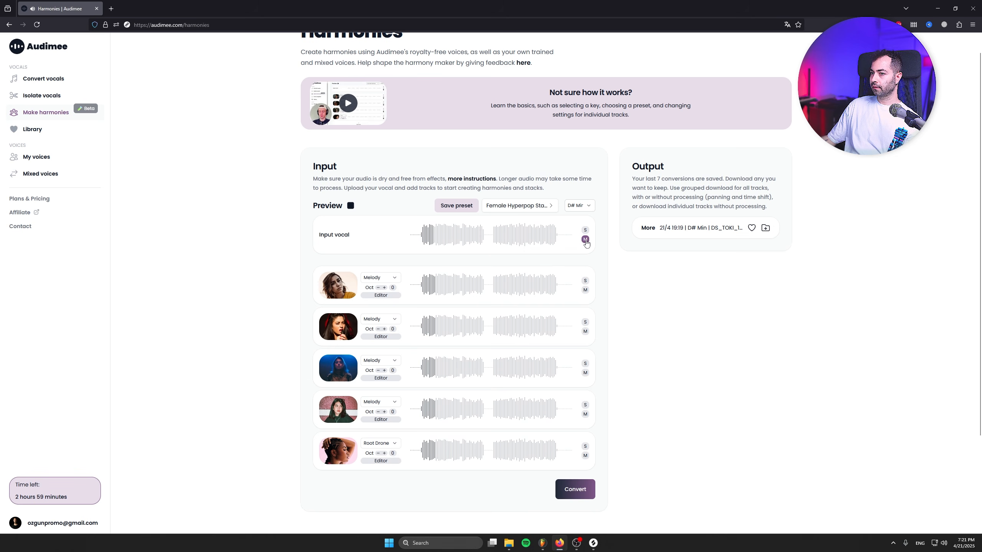
{"action": "left_click", "coordinate": [585, 239]}
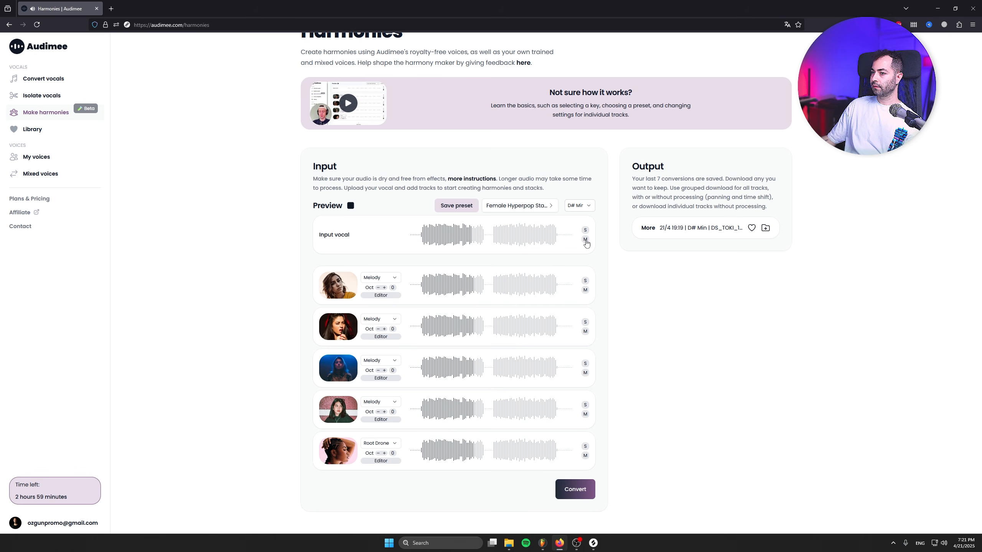
{"action": "left_click", "coordinate": [350, 205]}
{"action": "left_click", "coordinate": [518, 205]}
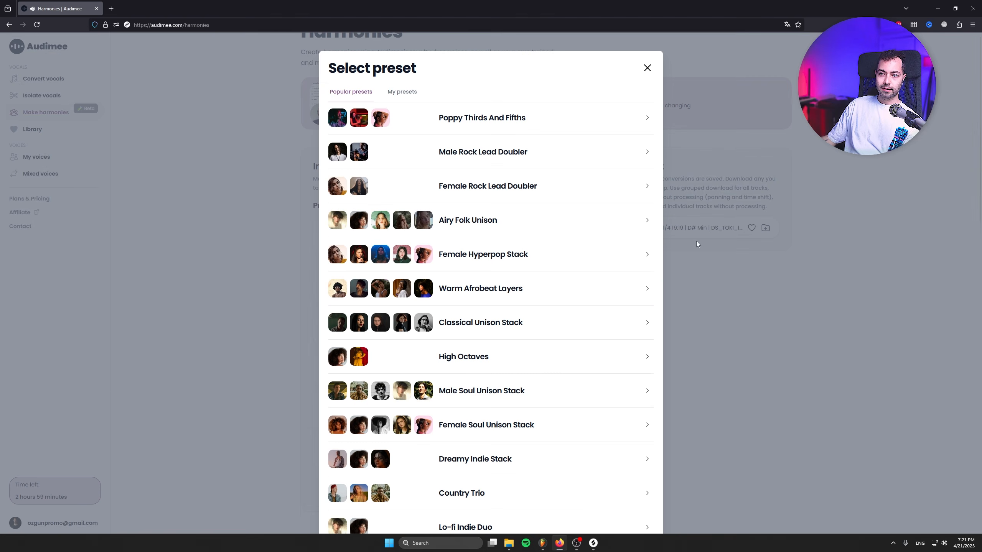
{"action": "left_click", "coordinate": [649, 68]}
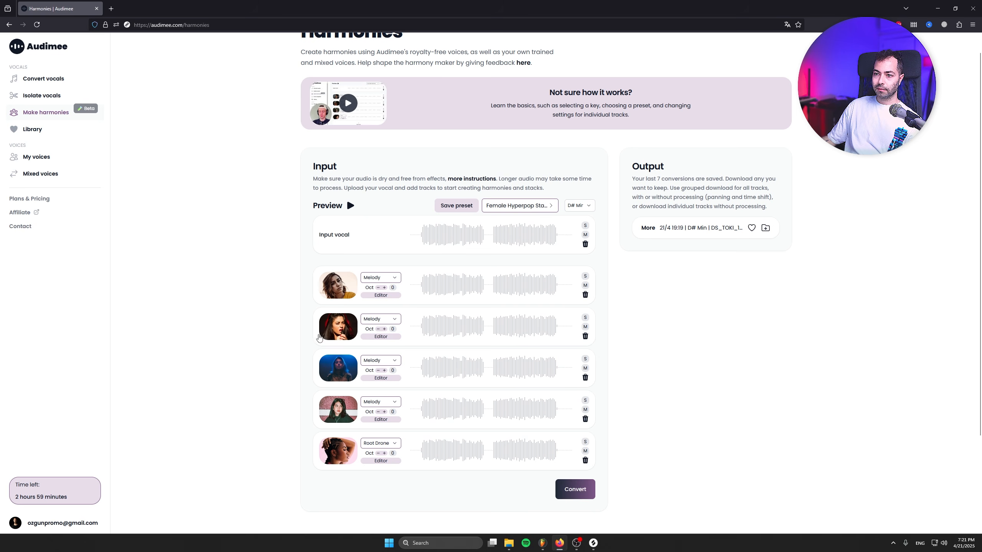
Step: Set the second voice of the stack to + Third and the third voice's octave to 1
{"action": "left_click", "coordinate": [394, 319]}
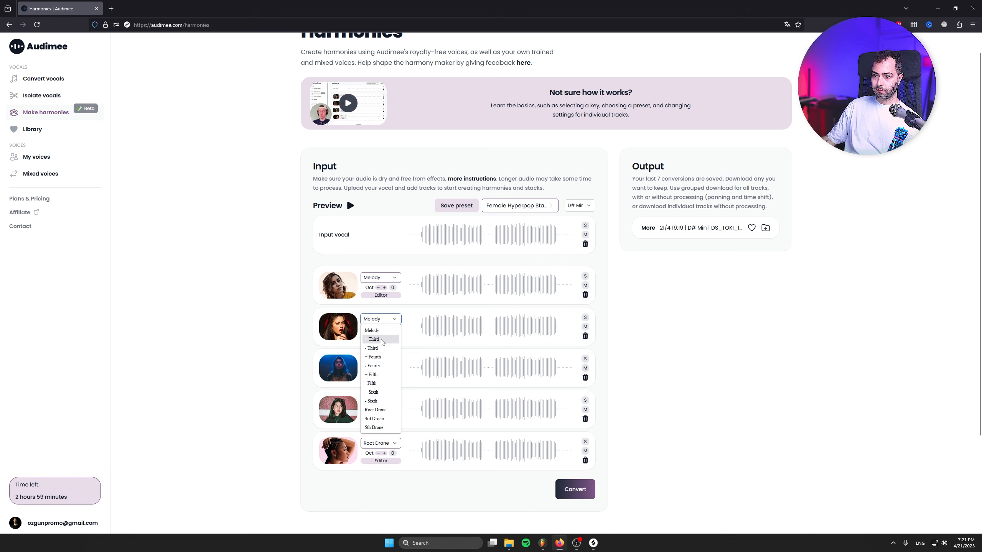
{"action": "left_click", "coordinate": [382, 340]}
{"action": "left_click", "coordinate": [390, 361]}
{"action": "left_click", "coordinate": [383, 375]}
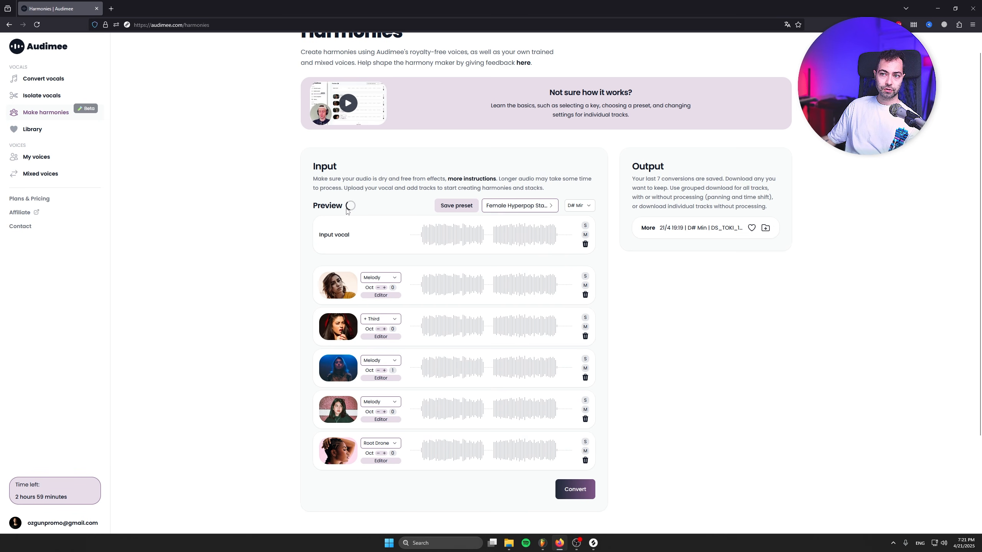
Step: Preview the modified stack, muting and unmuting the input vocal to judge the harmonies
{"action": "left_click", "coordinate": [585, 240]}
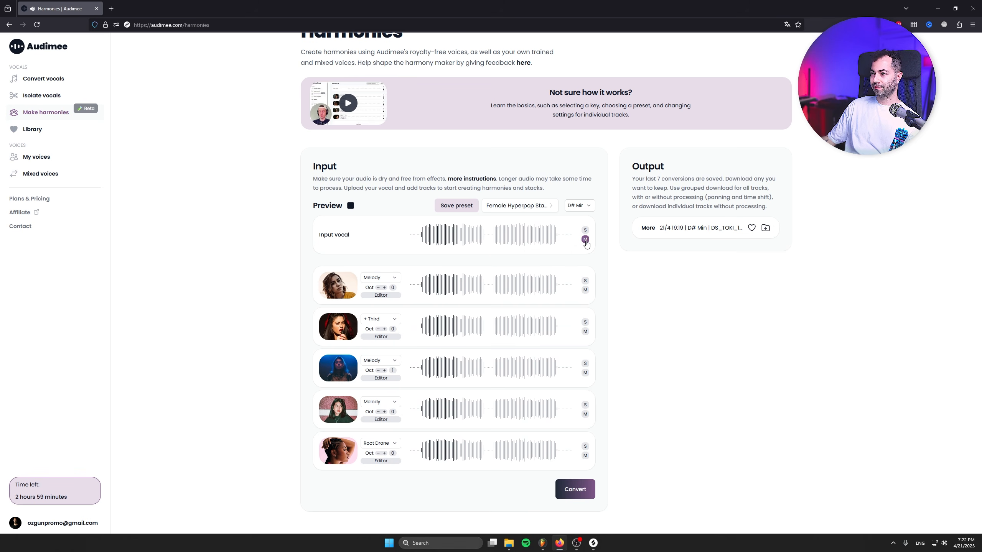
{"action": "left_click", "coordinate": [585, 239]}
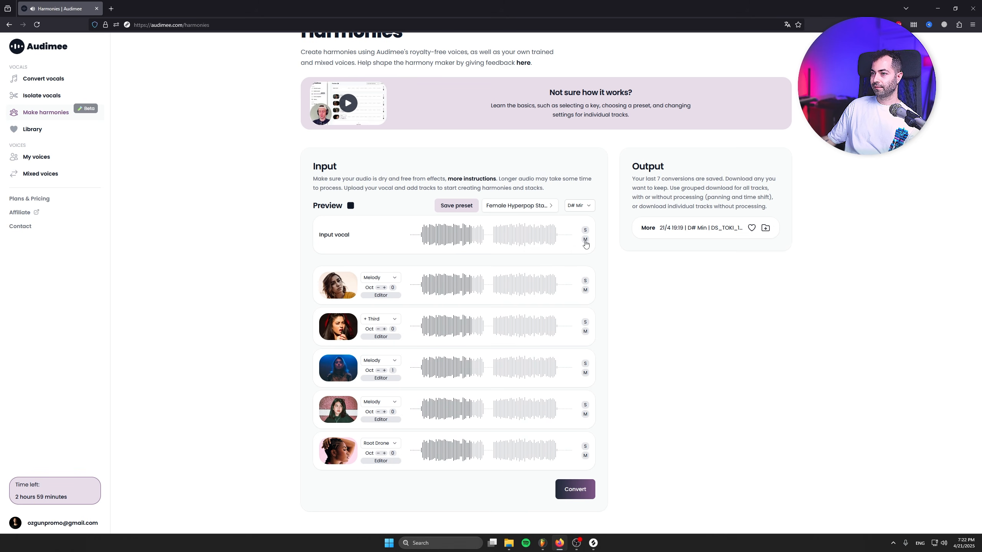
{"action": "left_click", "coordinate": [352, 209]}
Step: Convert and download the modified stack, and add its five panned and time-shifted tracks to the FL Studio playlist on Tracks 6 to 10
{"action": "left_click", "coordinate": [587, 495]}
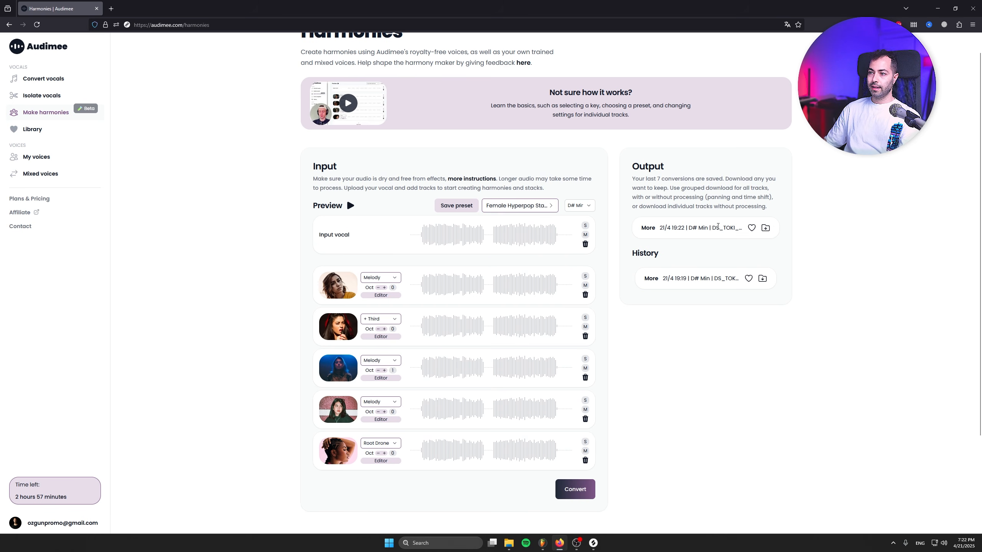
{"action": "left_click", "coordinate": [766, 228]}
{"action": "double_click", "coordinate": [283, 276]}
{"action": "left_click_drag", "start_coordinate": [306, 377], "coordinate": [111, 241]}
{"action": "scroll", "coordinate": [78, 216], "scroll_direction": "down", "scroll_amount": 6}
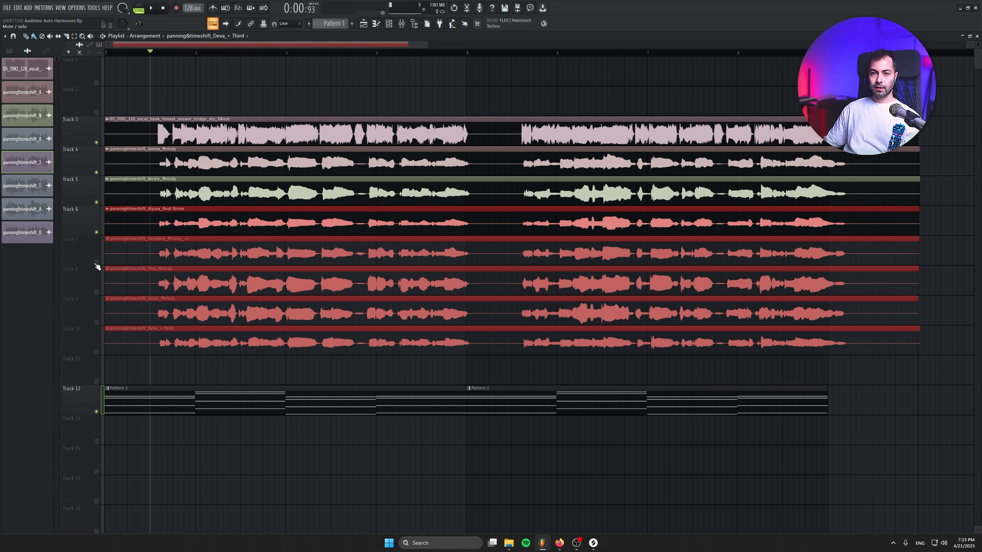
Step: Enable all vocal tracks and play the layered harmonies, first with the Track 12 chord pattern muted and again with it on
{"action": "left_click", "coordinate": [96, 263], "text": "ctrl"}
{"action": "left_click", "coordinate": [96, 412]}
{"action": "key", "text": "space"}
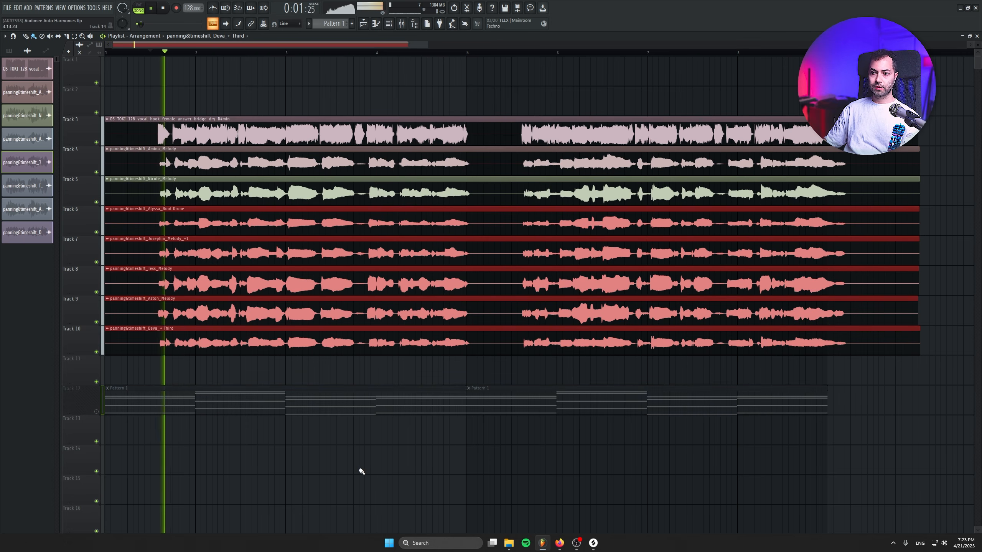
{"action": "left_click", "coordinate": [541, 479]}
{"action": "right_click", "coordinate": [541, 479]}
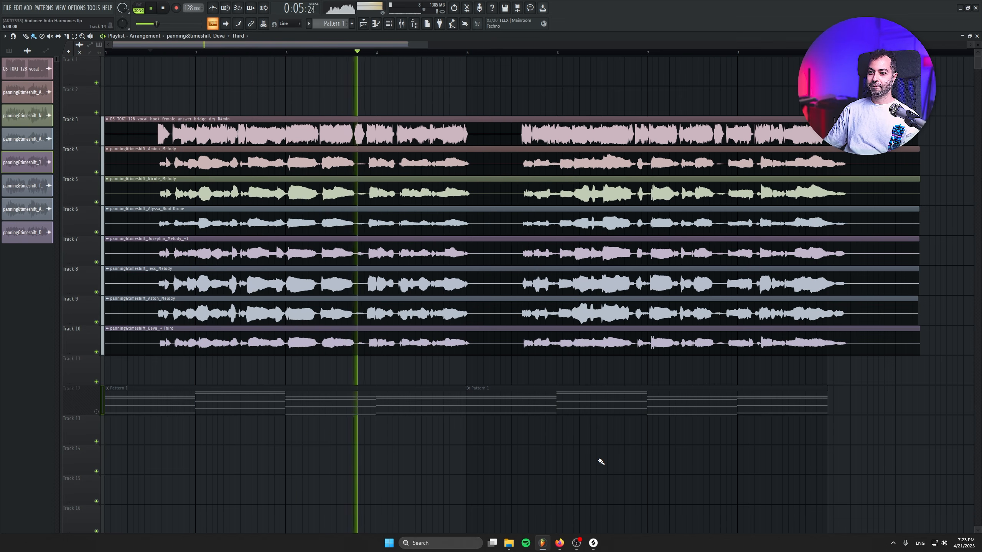
{"action": "key", "text": "space"}
{"action": "key", "text": "space"}
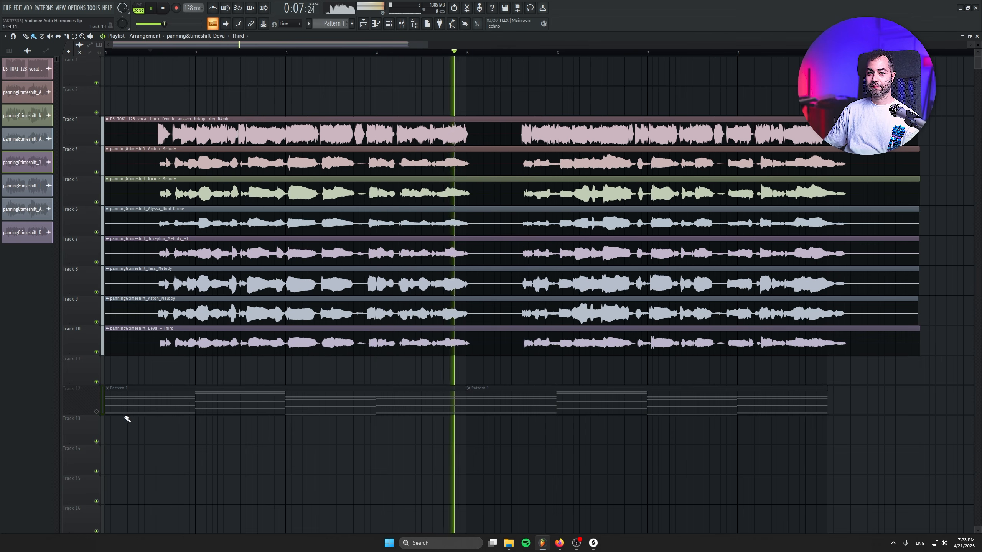
{"action": "left_click", "coordinate": [96, 412]}
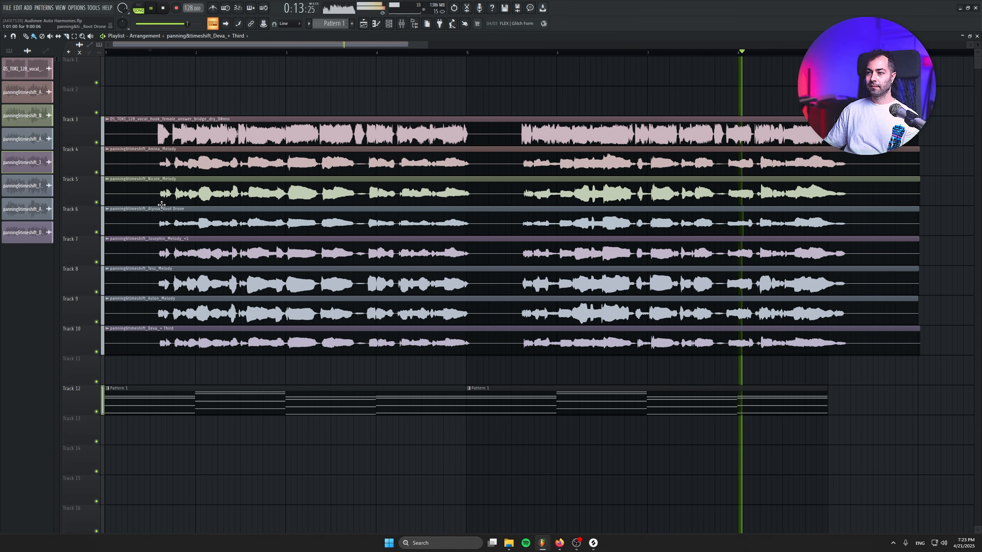
{"action": "key", "text": "space"}
Step: Solo the Deva + Third harmony on Track 10 and play it on its own
{"action": "left_click", "coordinate": [93, 340]}
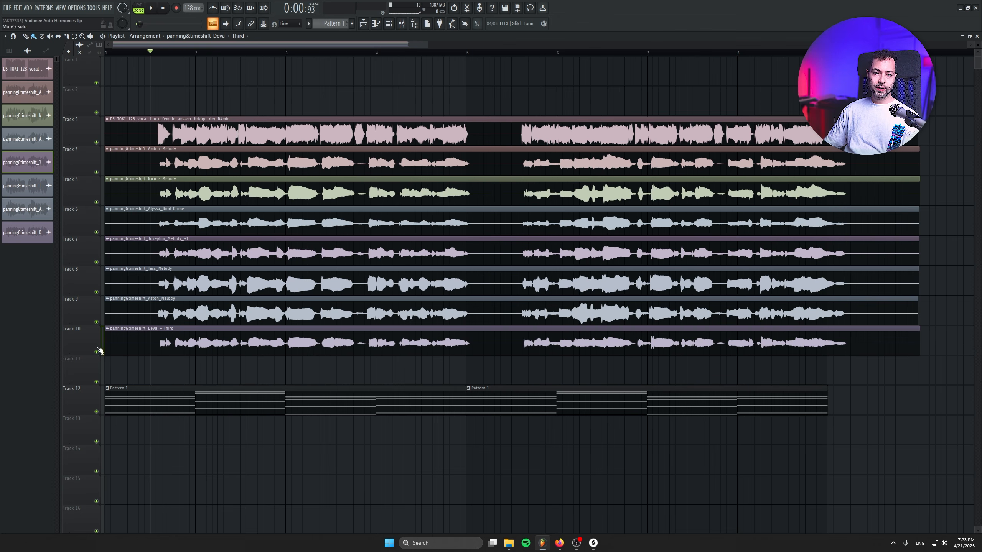
{"action": "right_click", "coordinate": [97, 352]}
{"action": "key", "text": "space"}
{"action": "key", "text": "space"}
Step: Enable the original vocal alongside the Deva + Third harmony and move that harmony up to Track 6
{"action": "left_click", "coordinate": [96, 142]}
{"action": "left_click_drag", "start_coordinate": [79, 343], "coordinate": [78, 223]}
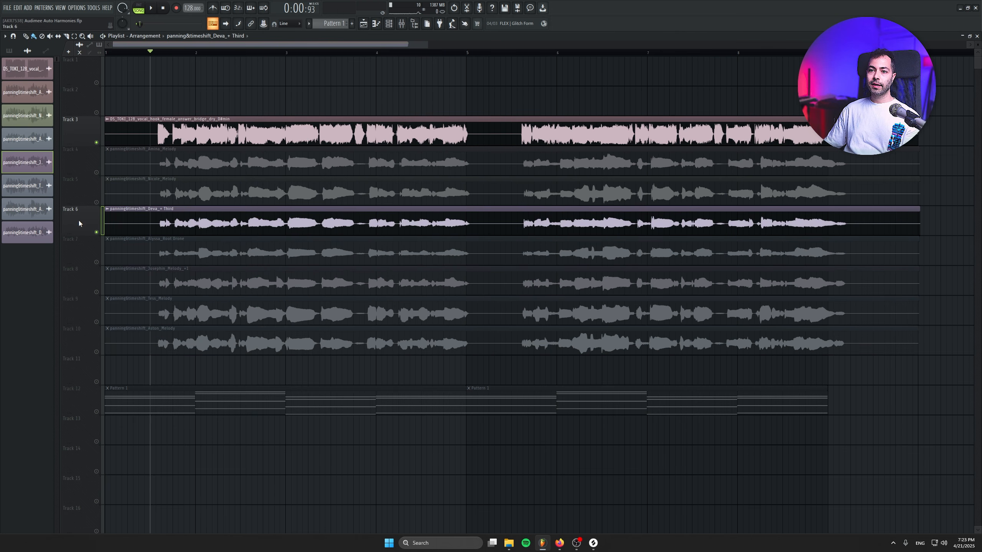
Step: Enable the Amina and Nicole melody clips on Tracks 4 and 5, set their gain to -5.0 dB, and play them with the lead
{"action": "left_click", "coordinate": [102, 170]}
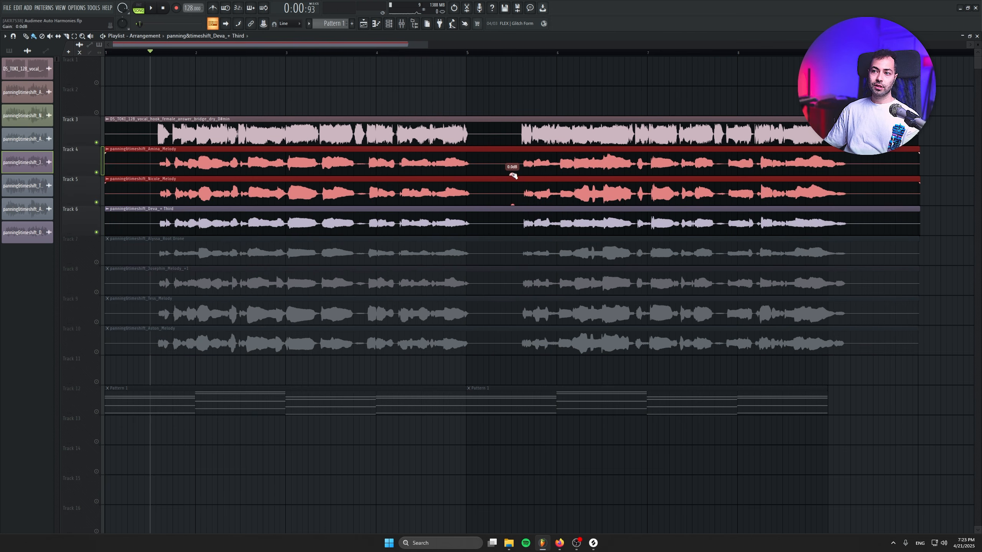
{"action": "left_click_drag", "start_coordinate": [513, 176], "coordinate": [512, 184]}
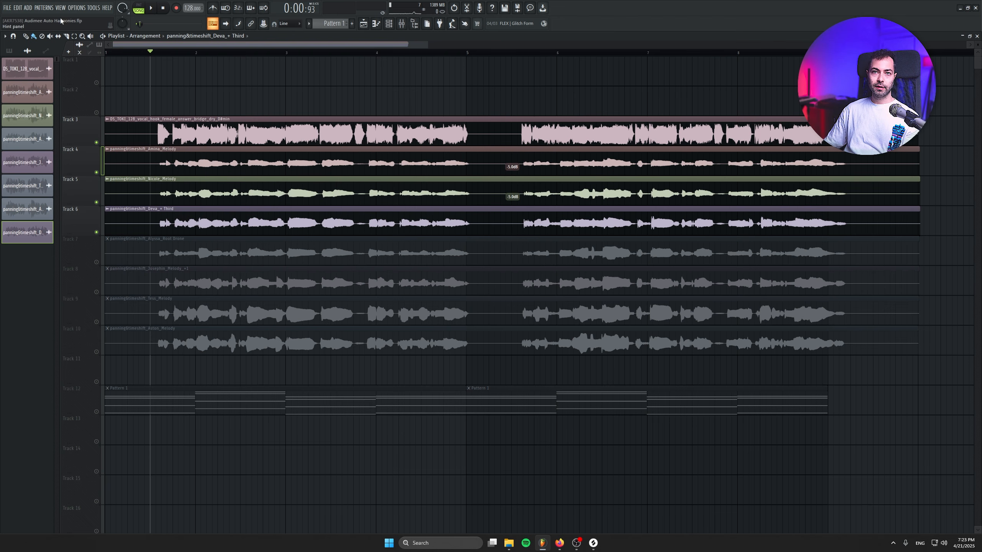
{"action": "key", "text": "space"}
{"action": "scroll", "coordinate": [166, 252], "scroll_direction": "up", "scroll_amount": 3}
{"action": "scroll", "coordinate": [212, 252], "scroll_direction": "up", "scroll_amount": 3}
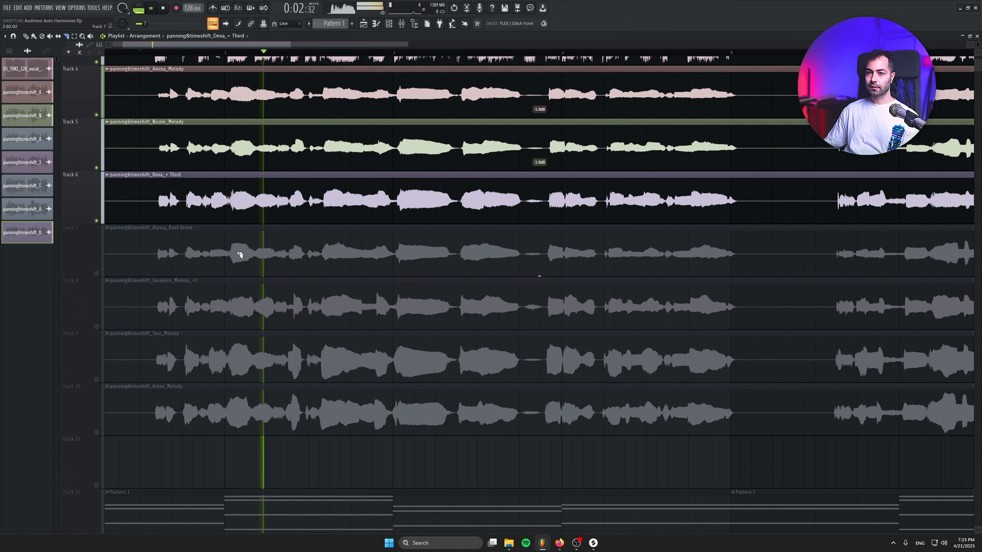
{"action": "scroll", "coordinate": [282, 254], "scroll_direction": "up", "scroll_amount": 2}
{"action": "key", "text": "space"}
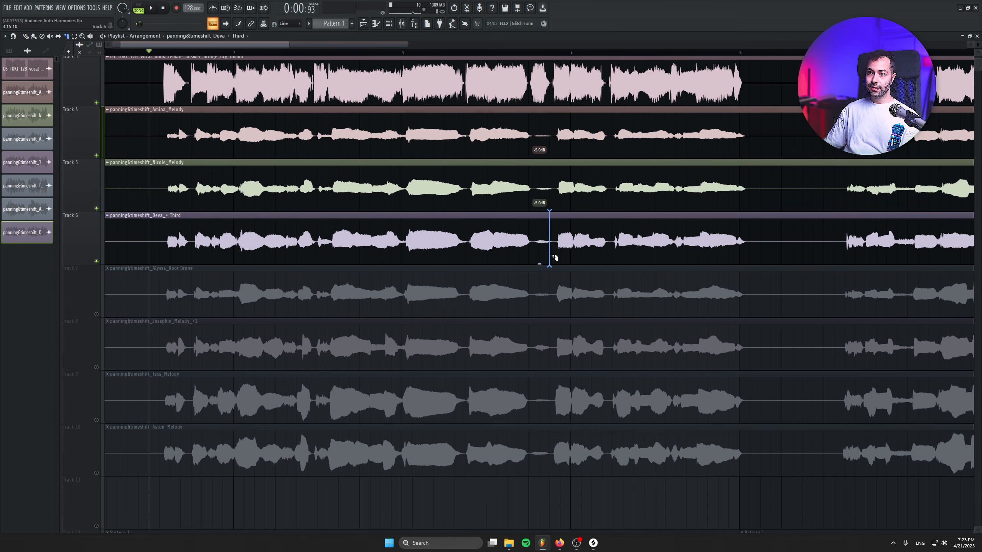
Step: Slice the Deva + Third clip on Track 6 at the phrase boundaries and mute the slices before each closing phrase
{"action": "left_click", "coordinate": [277, 254]}
{"action": "scroll", "coordinate": [188, 294], "scroll_direction": "down", "scroll_amount": 3}
{"action": "left_click_drag", "start_coordinate": [634, 302], "coordinate": [373, 291]}
{"action": "key", "text": "space"}
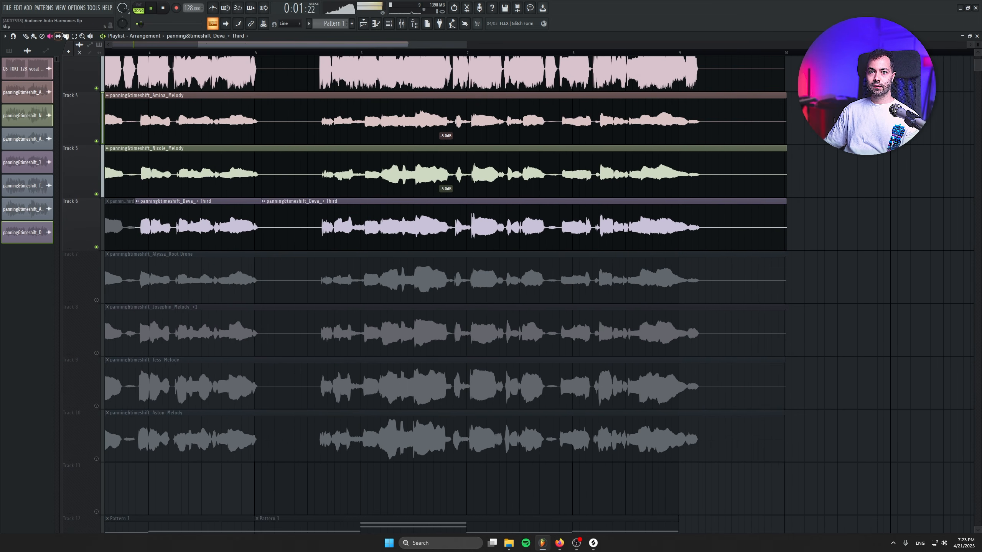
{"action": "left_click", "coordinate": [66, 36]}
{"action": "left_click", "coordinate": [755, 232]}
{"action": "left_click", "coordinate": [908, 232]}
{"action": "left_click", "coordinate": [50, 36]}
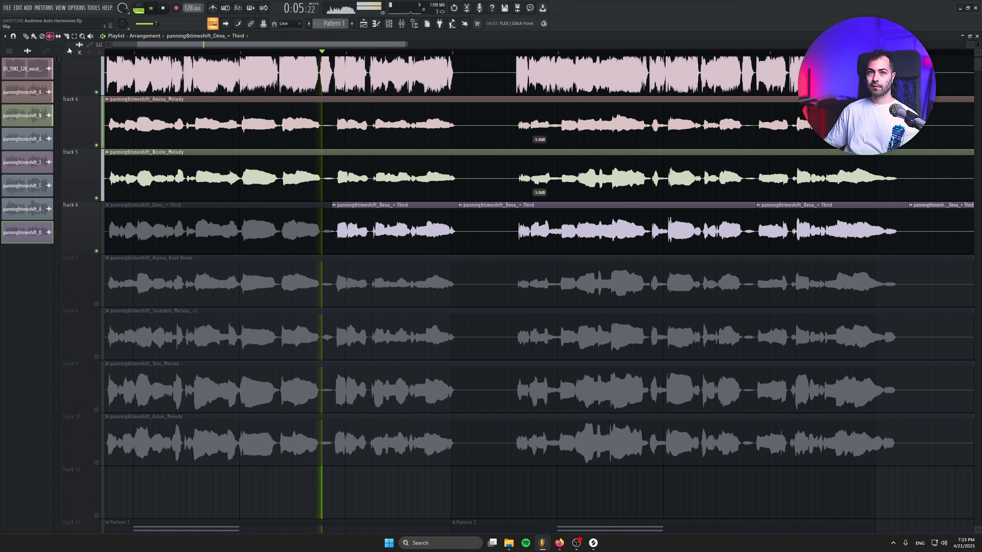
{"action": "left_click", "coordinate": [487, 225]}
Step: Enable the Alyssa Root Drone on Track 7 and set its gain to -8.5 dB
{"action": "left_click", "coordinate": [26, 36]}
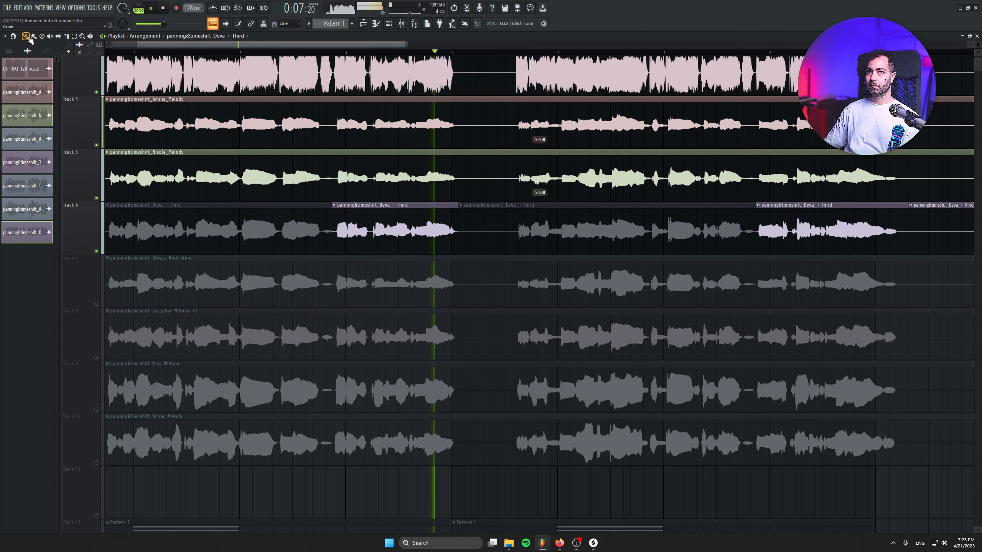
{"action": "left_click_drag", "start_coordinate": [200, 245], "coordinate": [237, 232]}
{"action": "left_click", "coordinate": [96, 290]}
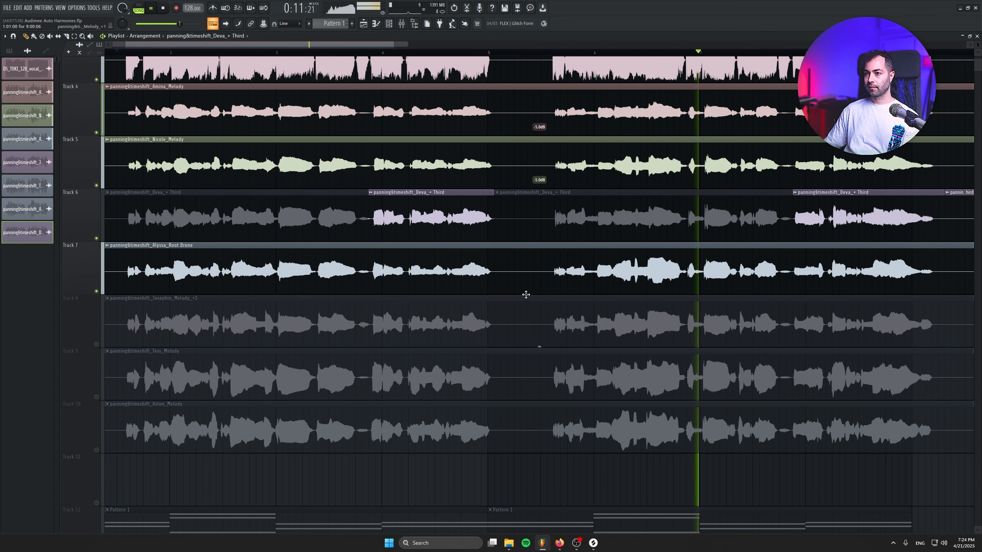
{"action": "left_click_drag", "start_coordinate": [539, 288], "coordinate": [539, 293]}
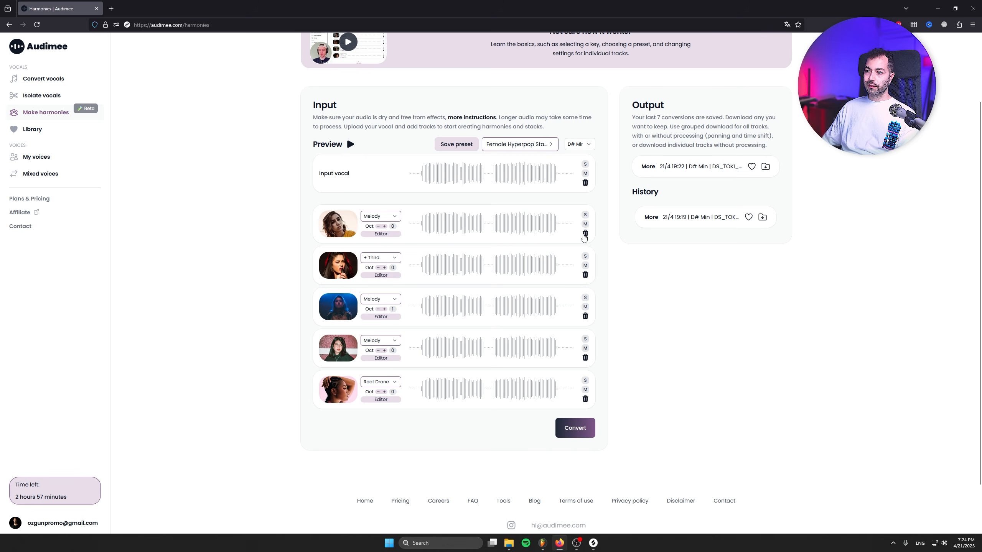
Step: Switch to Audimee and delete all five existing harmony tracks, keeping the input vocal
{"action": "left_click", "coordinate": [585, 234]}
{"action": "left_click", "coordinate": [585, 275]}
{"action": "left_click", "coordinate": [585, 316]}
{"action": "left_click", "coordinate": [585, 357]}
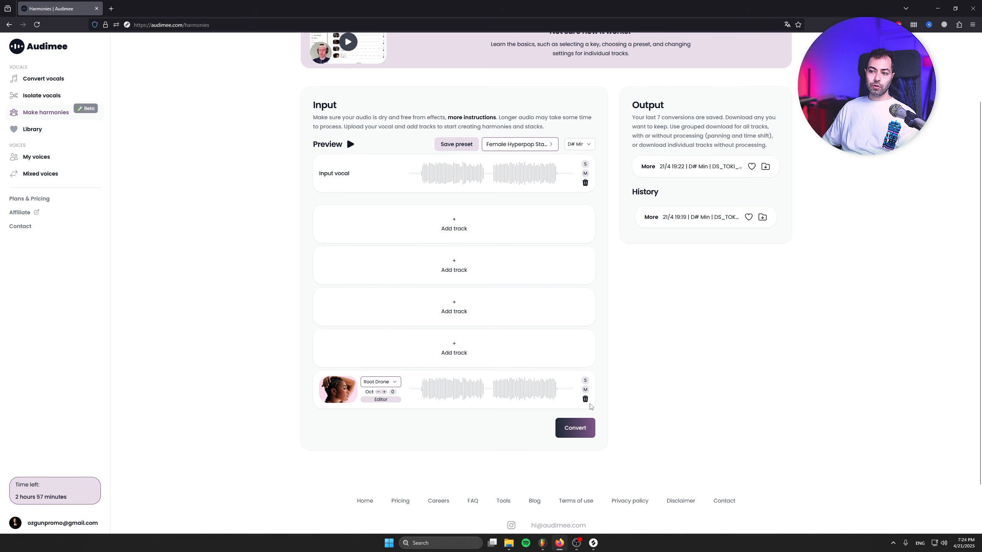
{"action": "left_click", "coordinate": [585, 399]}
Step: Add a new harmony track and assign it the Theodore voice from the Bass pitch range
{"action": "left_click", "coordinate": [457, 240]}
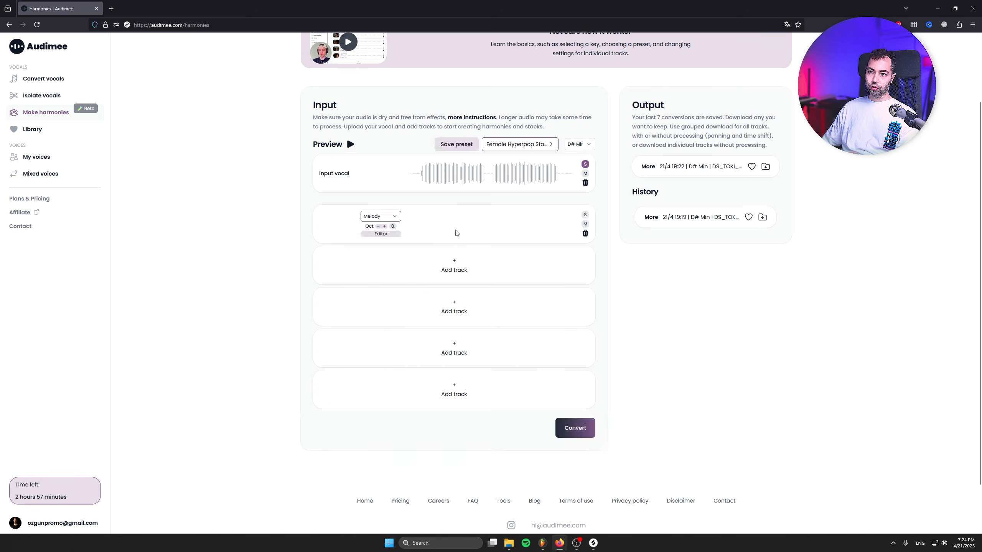
{"action": "left_click", "coordinate": [381, 218]}
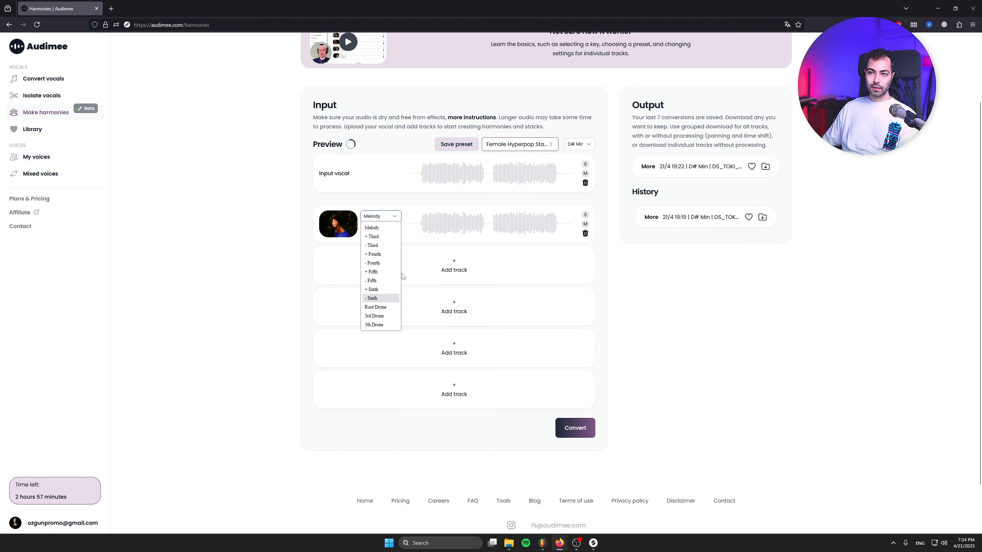
{"action": "left_click", "coordinate": [271, 253]}
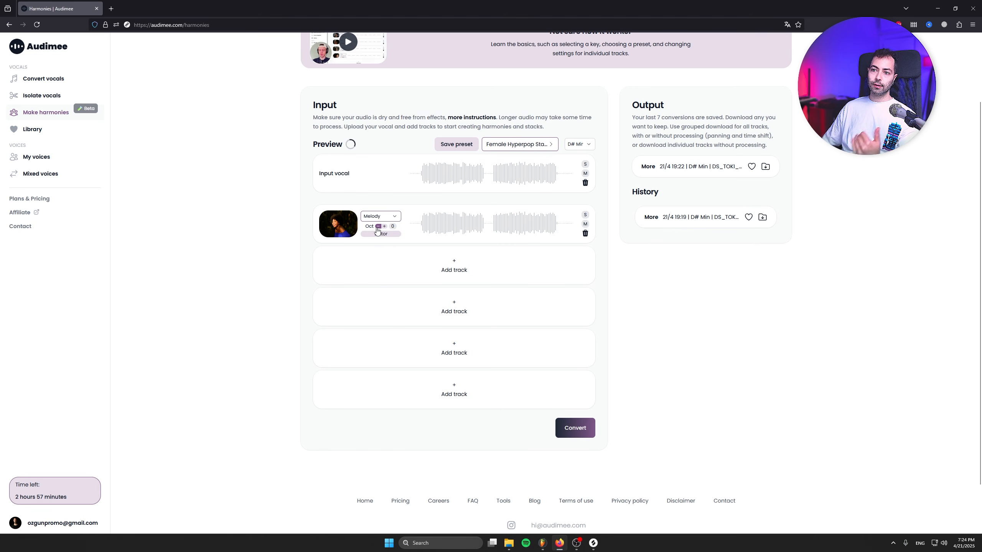
{"action": "left_click", "coordinate": [335, 225]}
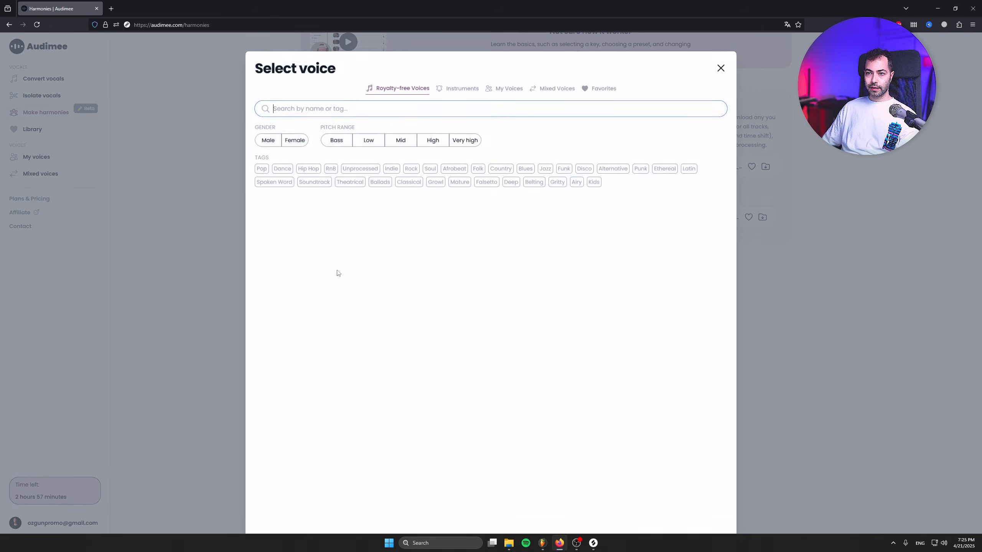
{"action": "left_click", "coordinate": [335, 142]}
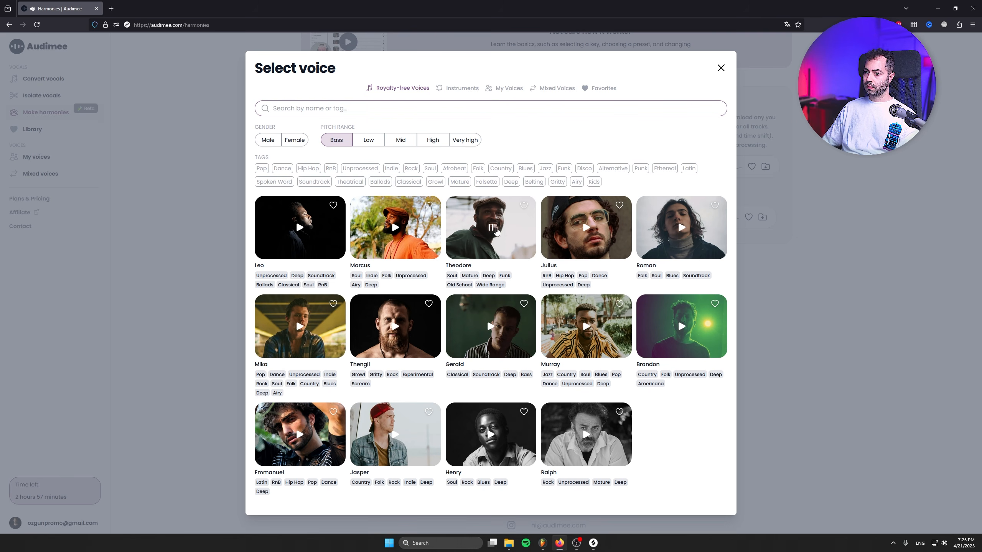
{"action": "left_click", "coordinate": [515, 246]}
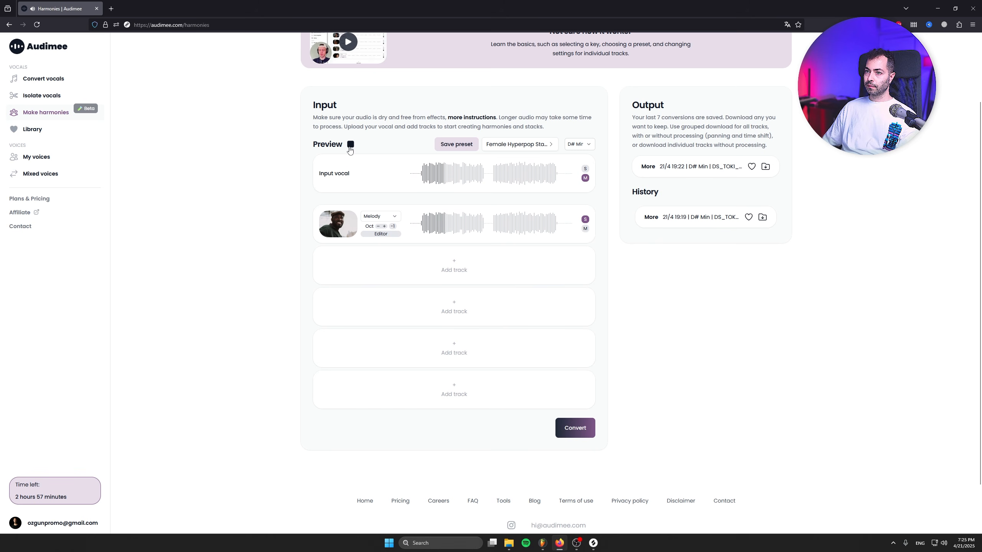
Step: Set the Theodore track to Root Drone at octave -2, preview it soloed, and convert it
{"action": "left_click", "coordinate": [350, 147]}
{"action": "left_click", "coordinate": [367, 216]}
{"action": "left_click", "coordinate": [384, 308]}
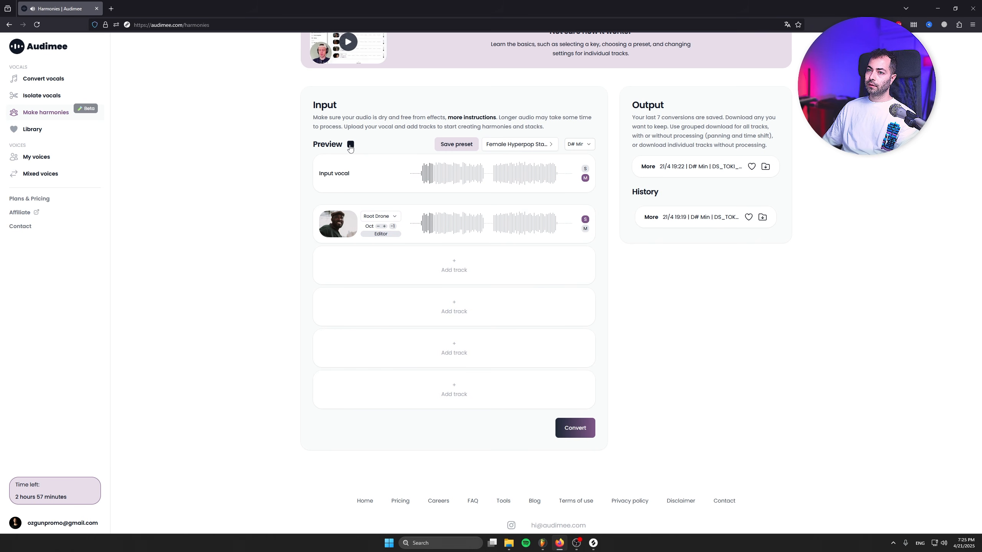
{"action": "left_click", "coordinate": [350, 146]}
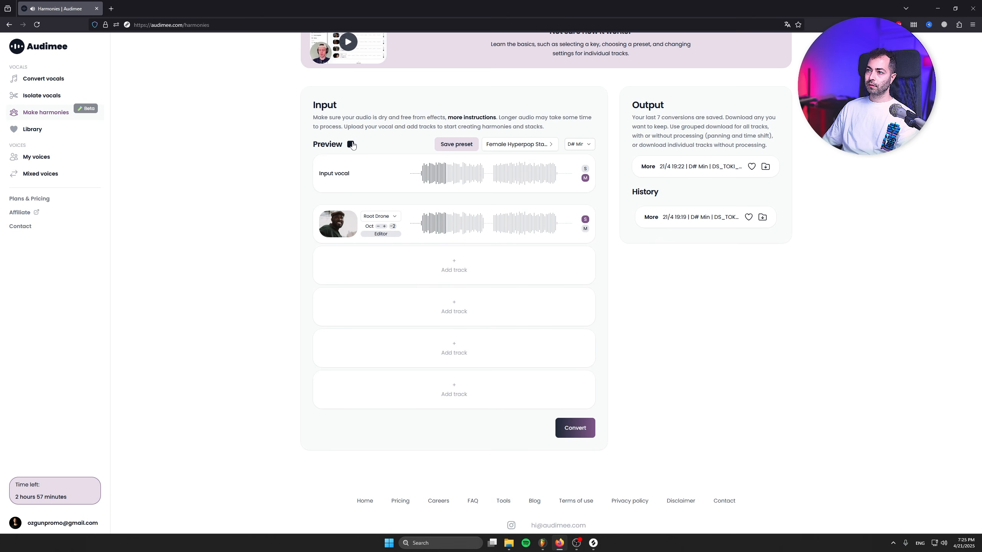
{"action": "left_click", "coordinate": [351, 144]}
{"action": "left_click", "coordinate": [575, 427]}
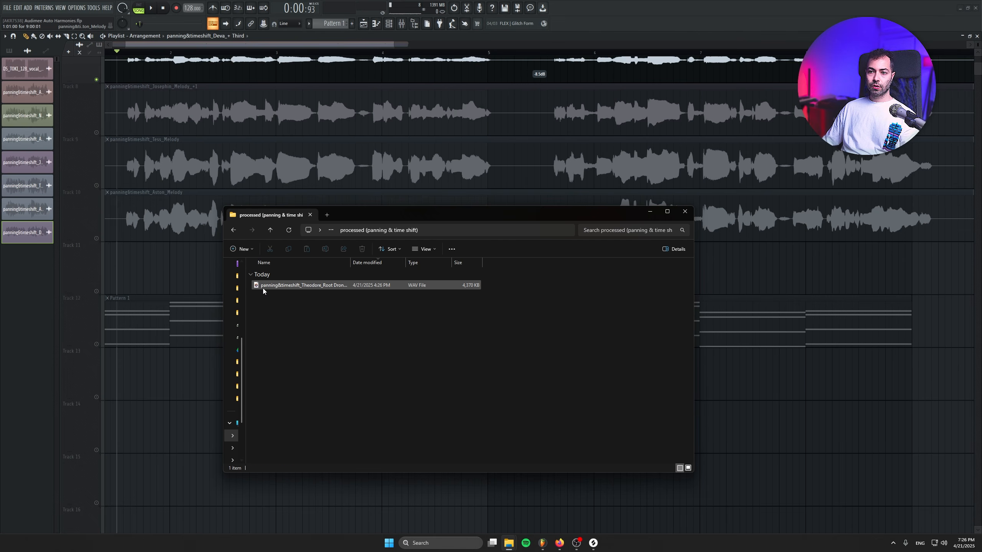
Step: Add the panned and time-shifted Theodore Root Drone file to Track 11 of the FL Studio playlist and play it soloed
{"action": "left_click_drag", "start_coordinate": [263, 287], "coordinate": [56, 278]}
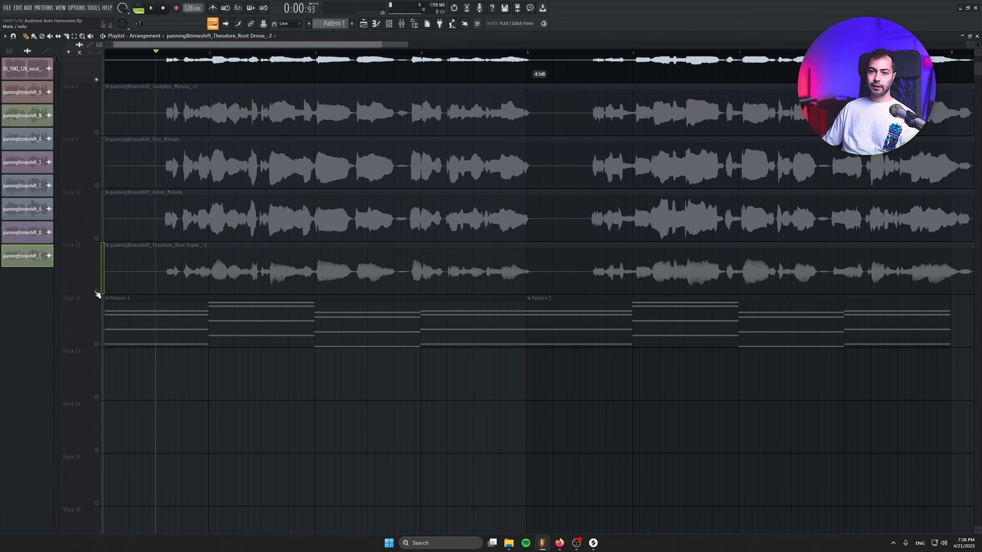
{"action": "right_click", "coordinate": [97, 291]}
{"action": "key", "text": "space"}
Step: Move the Theodore Root Drone up to Track 8 beneath the Alyssa drone and lower its gain to -11.0 dB
{"action": "scroll", "coordinate": [90, 271], "scroll_direction": "up", "scroll_amount": 2}
{"action": "scroll", "coordinate": [90, 163], "scroll_direction": "up", "scroll_amount": 1}
{"action": "left_click_drag", "start_coordinate": [206, 140], "coordinate": [509, 295]}
{"action": "key", "text": "space"}
{"action": "left_click_drag", "start_coordinate": [539, 355], "coordinate": [539, 381]}
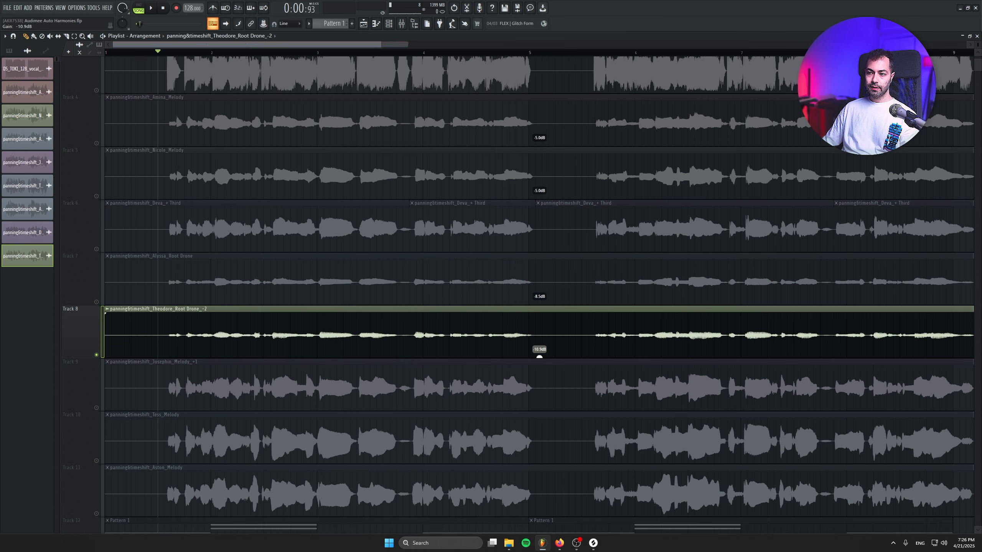
Step: Enable Tracks 3 to 7 alongside the Theodore drone and, while playing them, set the drone's gain to -8.0 dB
{"action": "left_click_drag", "start_coordinate": [96, 90], "coordinate": [97, 208]}
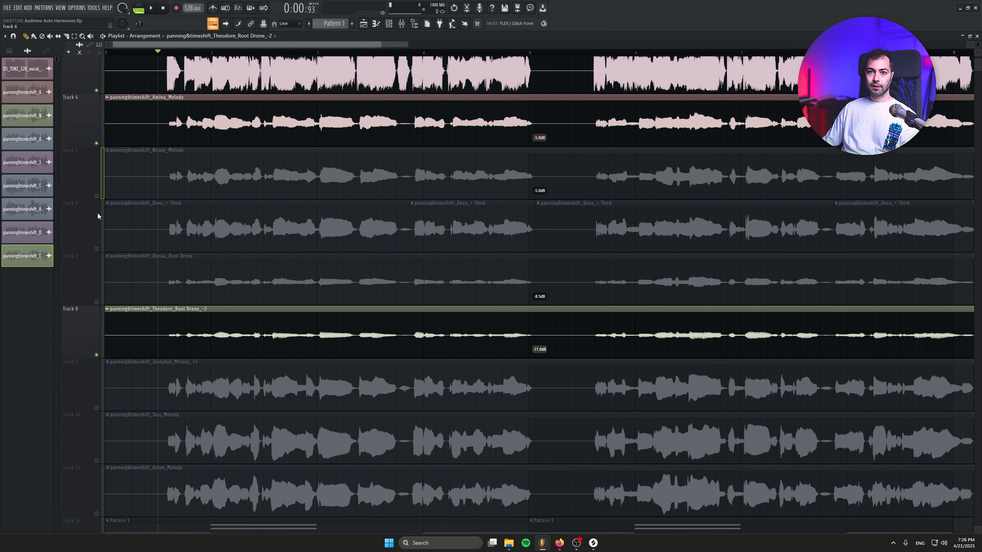
{"action": "left_click", "coordinate": [96, 195]}
{"action": "left_click", "coordinate": [97, 248]}
{"action": "left_click", "coordinate": [96, 302]}
{"action": "scroll", "coordinate": [337, 290], "scroll_direction": "down", "scroll_amount": 2}
{"action": "key", "text": "space"}
{"action": "scroll", "coordinate": [337, 290], "scroll_direction": "up", "scroll_amount": 1}
{"action": "mouse_move", "coordinate": [539, 313]}
{"action": "left_mouse_down"}
{"action": "mouse_move", "coordinate": [539, 295]}
{"action": "mouse_move", "coordinate": [539, 306]}
{"action": "left_mouse_up"}
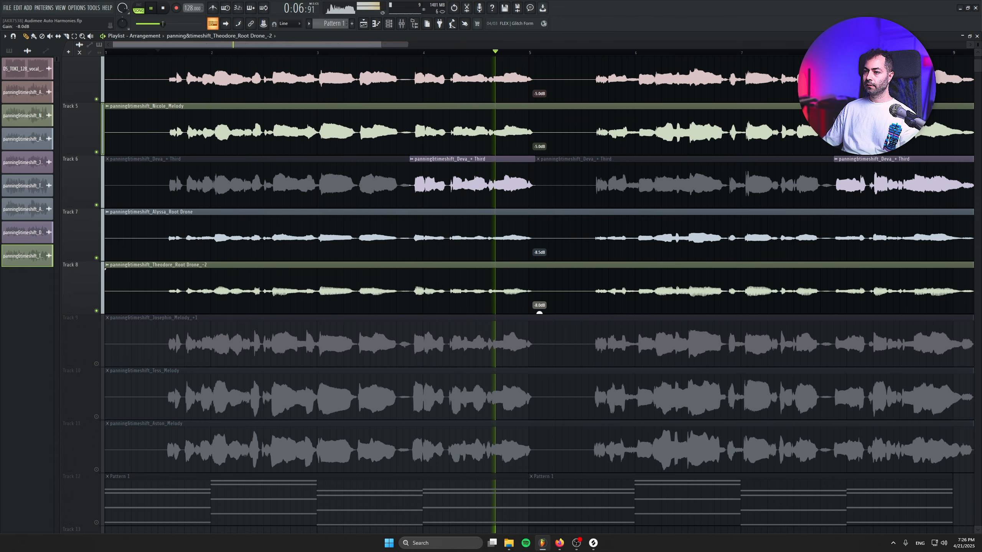
{"action": "key", "text": "space"}
Step: Enable the Josephin, Tess and Aston melody clips on Tracks 9 to 11 and set their gain to -3.5 dB during playback
{"action": "left_click", "coordinate": [97, 416]}
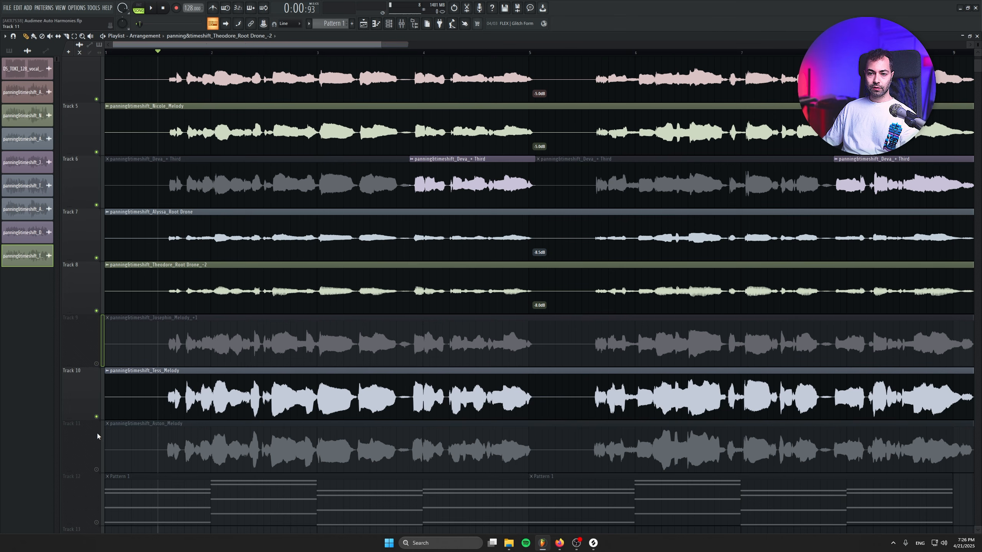
{"action": "left_click", "coordinate": [97, 469]}
{"action": "left_click", "coordinate": [97, 363]}
{"action": "key", "text": "space"}
{"action": "scroll", "coordinate": [222, 371], "scroll_direction": "down", "scroll_amount": 4}
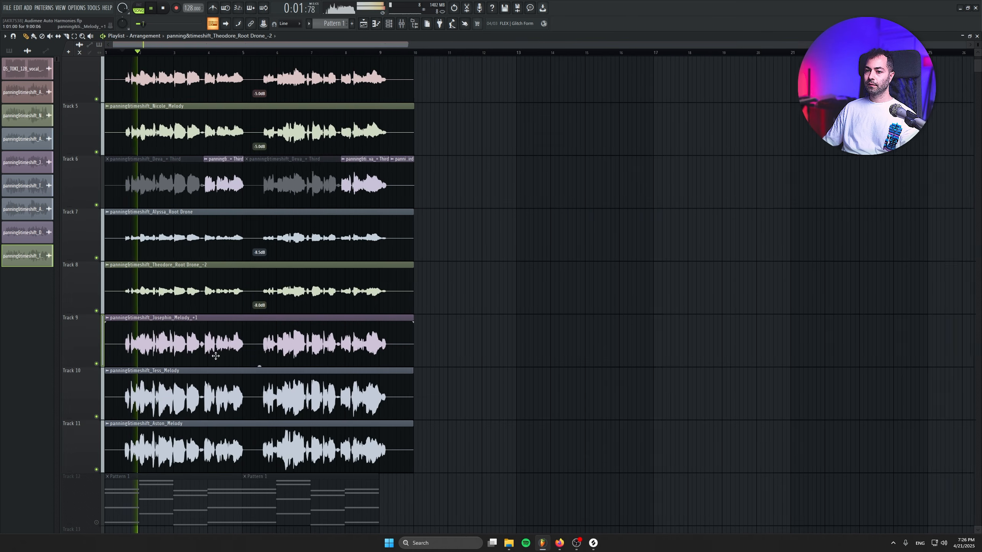
{"action": "left_click_drag", "start_coordinate": [222, 358], "coordinate": [247, 437]}
{"action": "left_click_drag", "start_coordinate": [255, 364], "coordinate": [255, 372]}
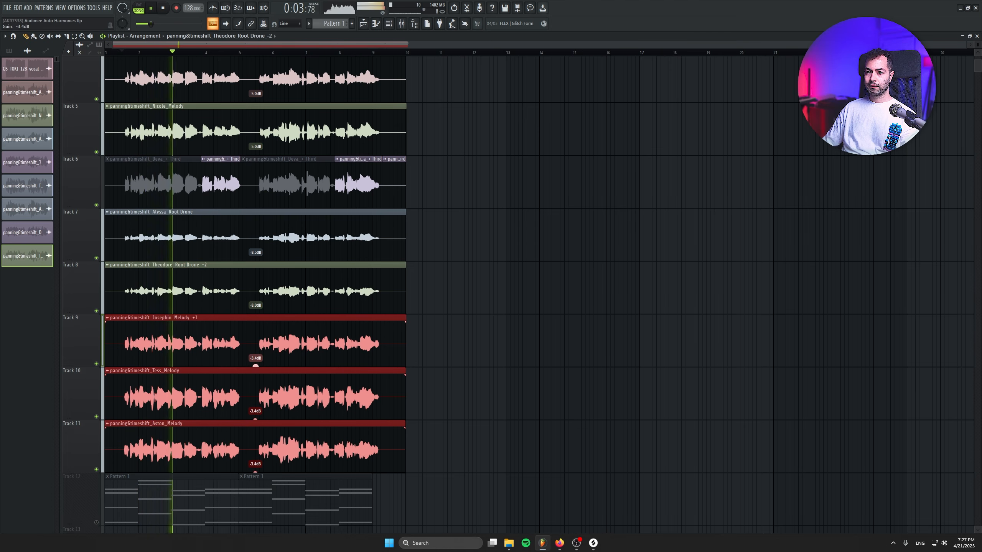
Step: Lower the Theodore Root Drone's gain to -10.0 dB while listening to the full vocal stack
{"action": "left_click_drag", "start_coordinate": [258, 313], "coordinate": [258, 317]}
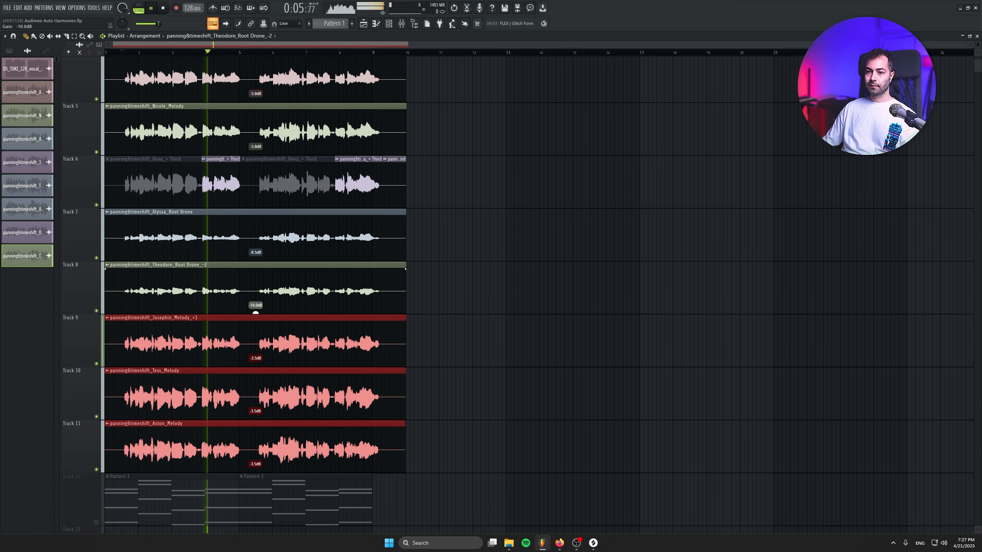
{"action": "scroll", "coordinate": [517, 332], "scroll_direction": "down", "scroll_amount": 2}
{"action": "scroll", "coordinate": [519, 330], "scroll_direction": "down", "scroll_amount": 2}
{"action": "key", "text": "space"}
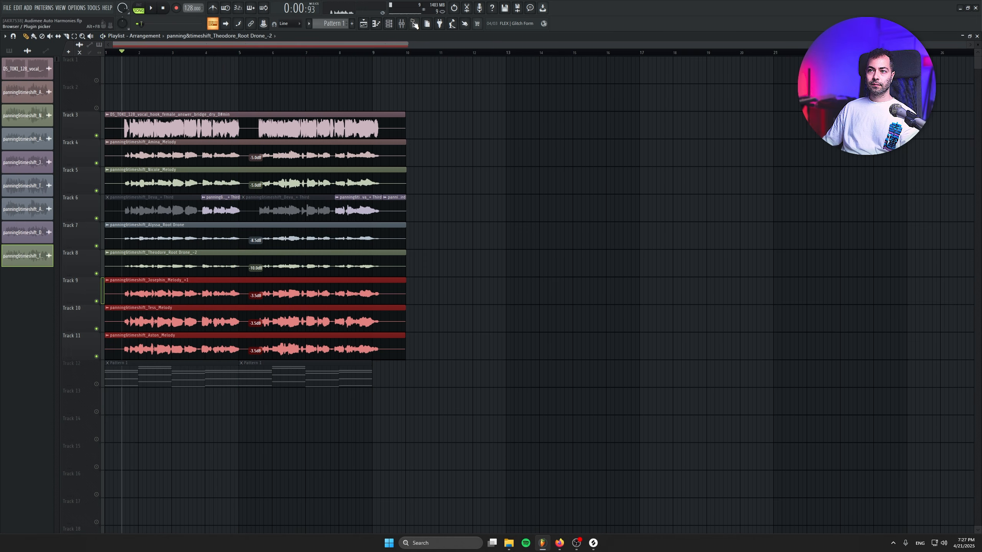
Step: Load the Vocal Chain Patcher preset on the Vox Grp mixer track and loop the whole arrangement through it with the chords on
{"action": "left_click", "coordinate": [407, 25]}
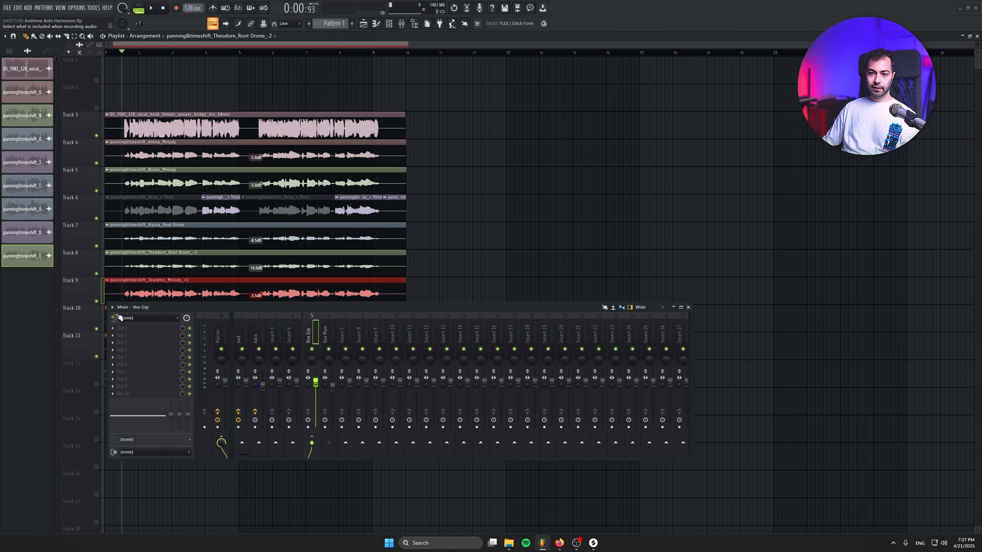
{"action": "double_click", "coordinate": [265, 124]}
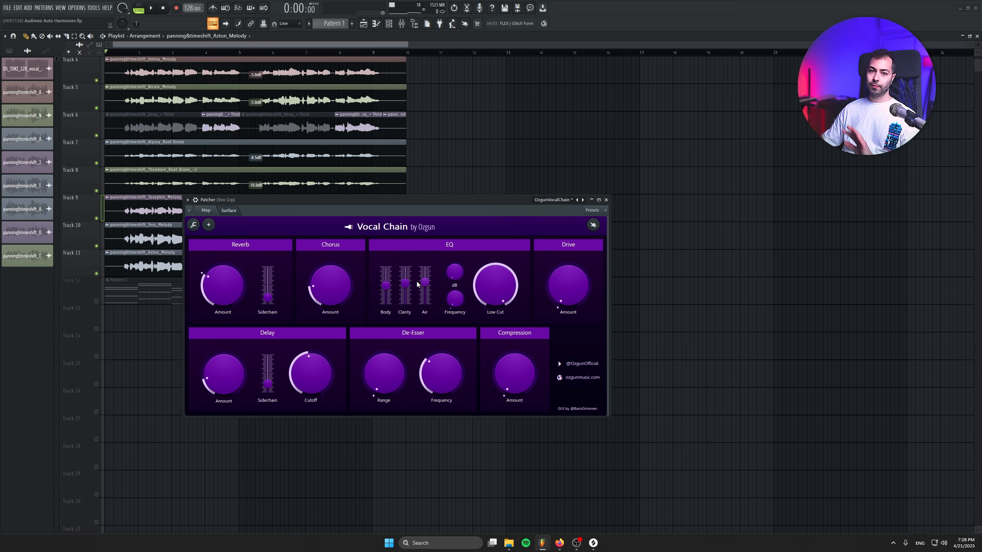
{"action": "scroll", "coordinate": [307, 131], "scroll_direction": "up", "scroll_amount": 3}
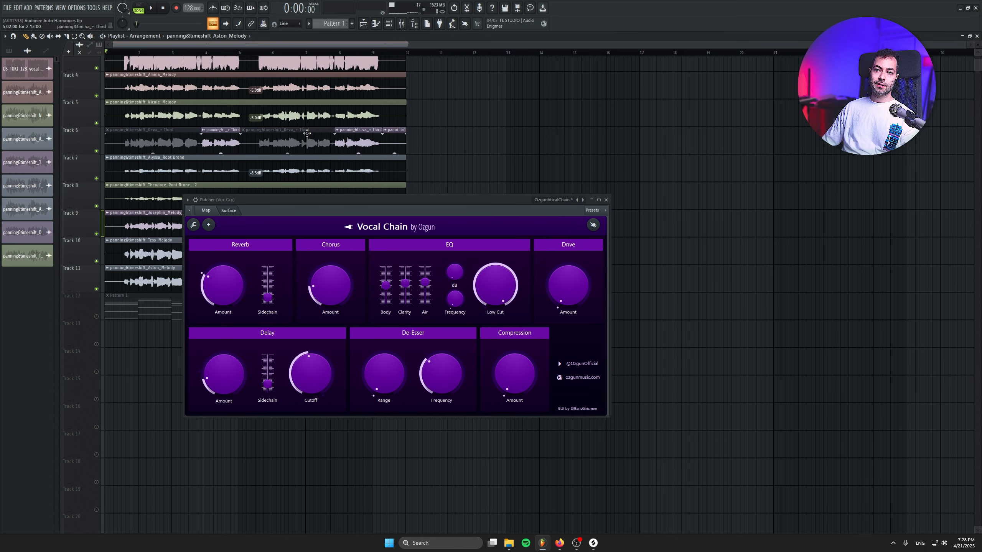
{"action": "scroll", "coordinate": [301, 132], "scroll_direction": "down", "scroll_amount": 1}
{"action": "key", "text": "space"}
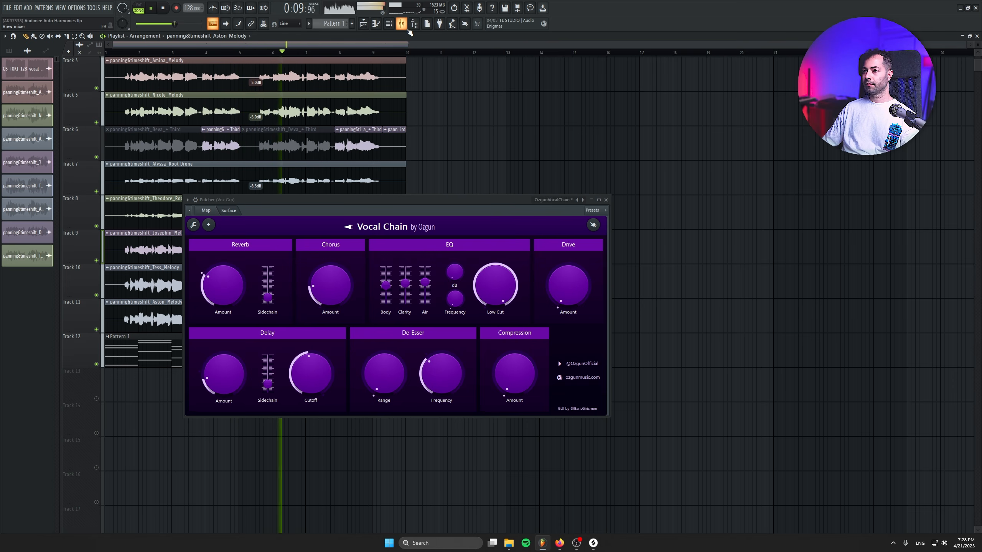
{"action": "key", "text": "ctrl+a"}
{"action": "left_click", "coordinate": [659, 125]}
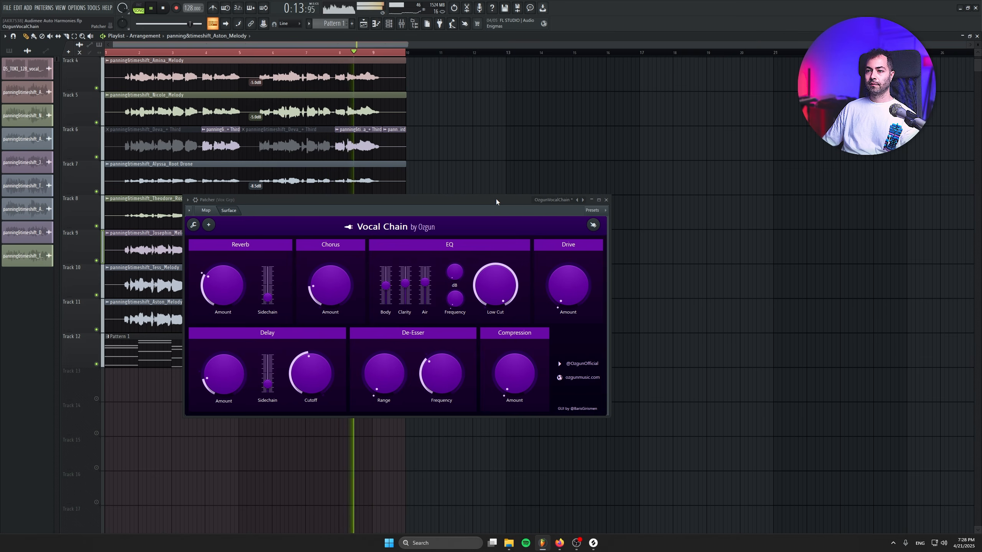
Step: Solo and play the original lead vocal on Track 3 for comparison, and re-enable all tracks
{"action": "key", "text": "space"}
{"action": "left_click", "coordinate": [97, 88], "text": "ctrl"}
{"action": "scroll", "coordinate": [126, 98], "scroll_direction": "up", "scroll_amount": 3}
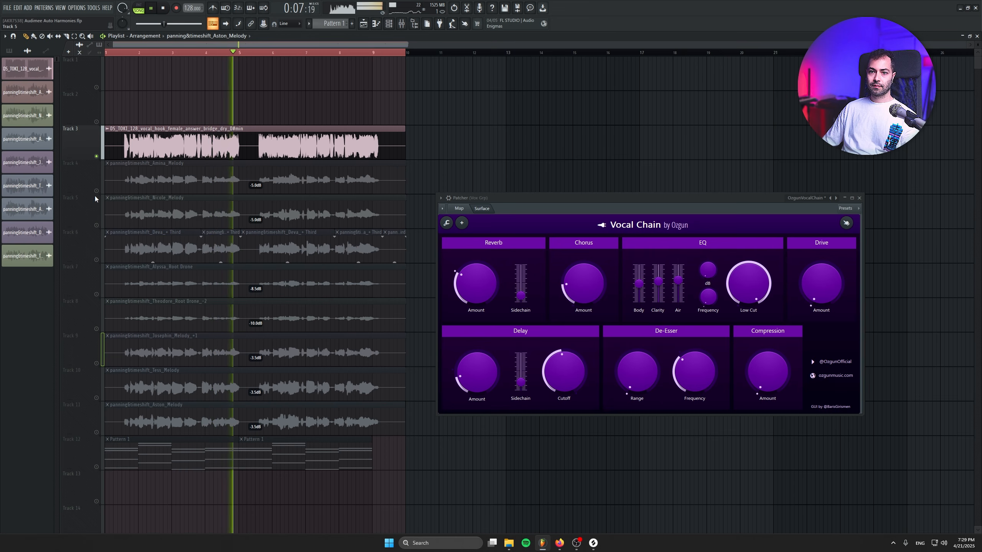
{"action": "left_click", "coordinate": [164, 7]}
{"action": "right_click", "coordinate": [97, 156]}
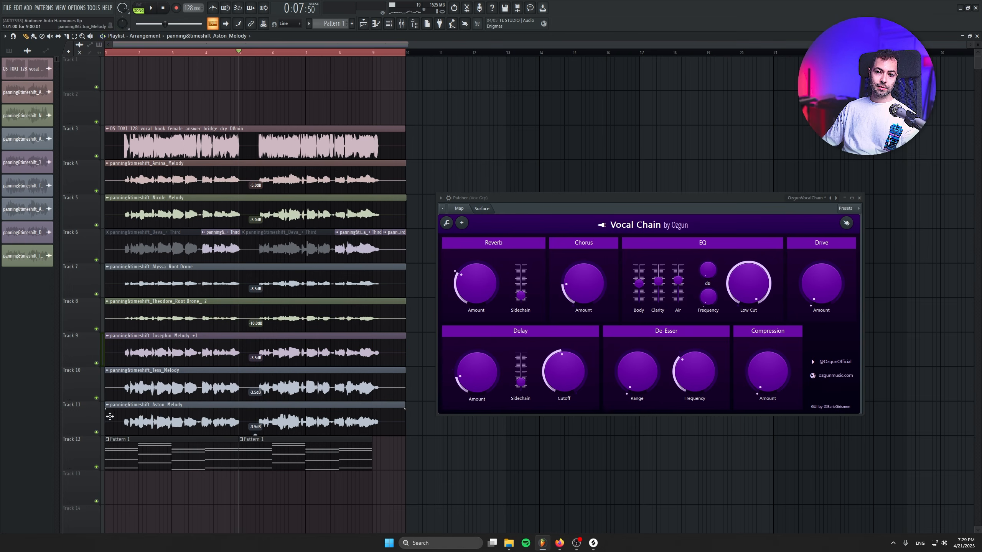
Step: Play the full vocal stack without the chords, and replay it with the original lead vocal on Track 3 muted
{"action": "key", "text": "space"}
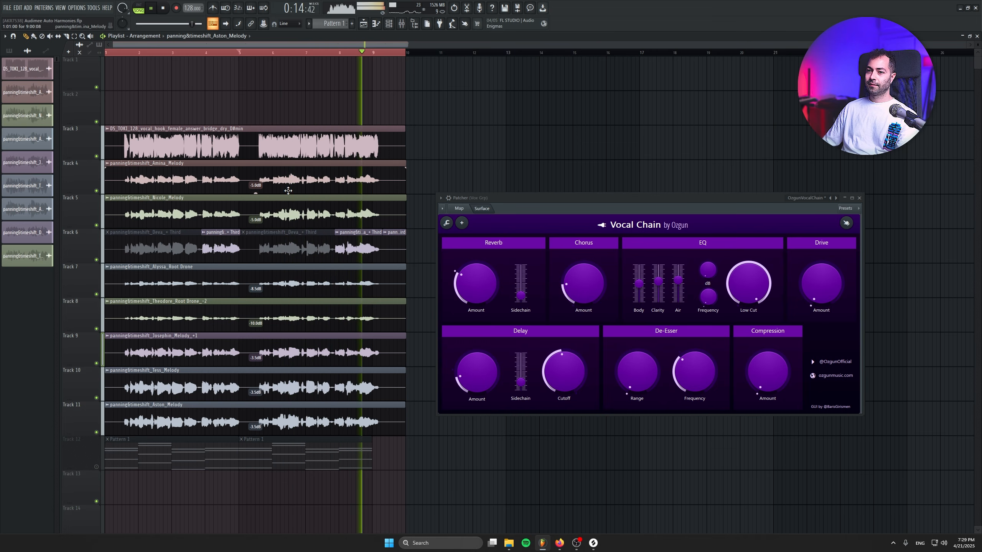
{"action": "key", "text": "space"}
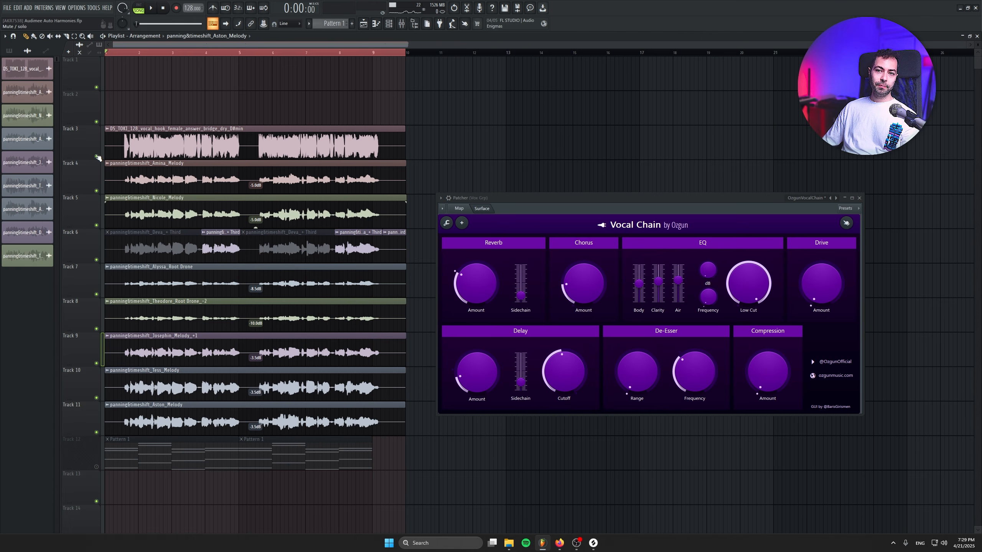
{"action": "left_click", "coordinate": [97, 156]}
{"action": "key", "text": "space"}
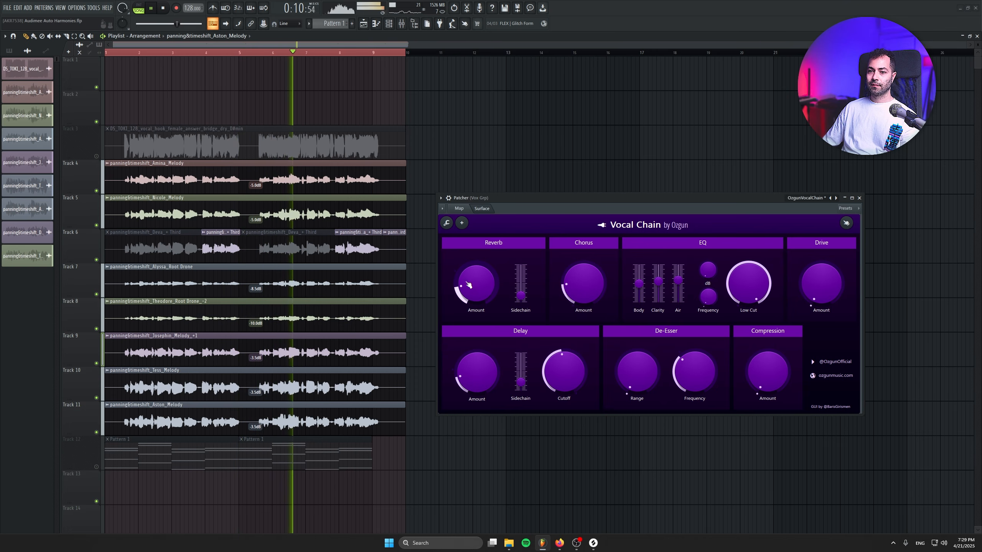
Step: Re-enable the original lead vocal on Track 3 and lower its clip gain to -1.5 dB during playback
{"action": "left_click", "coordinate": [96, 156]}
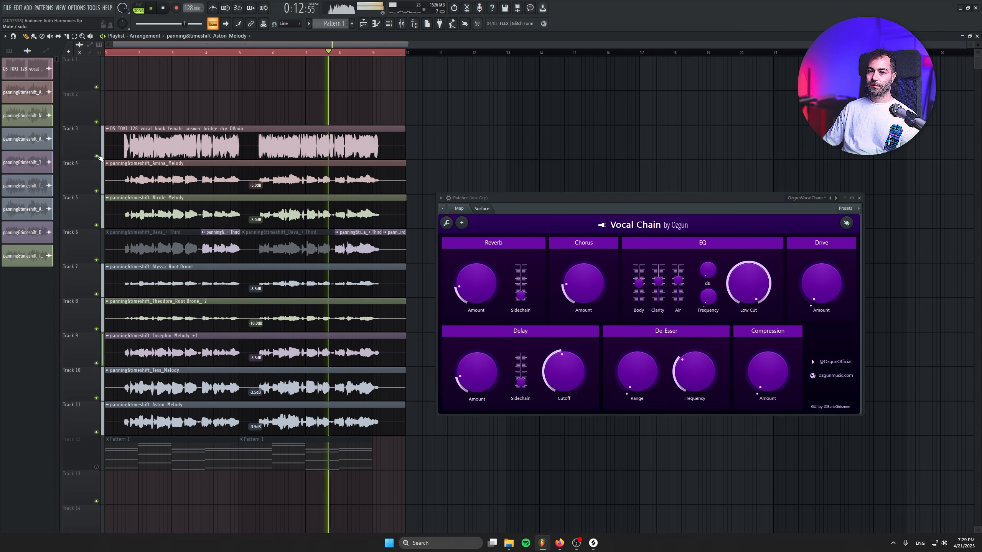
{"action": "left_click_drag", "start_coordinate": [255, 157], "coordinate": [255, 163]}
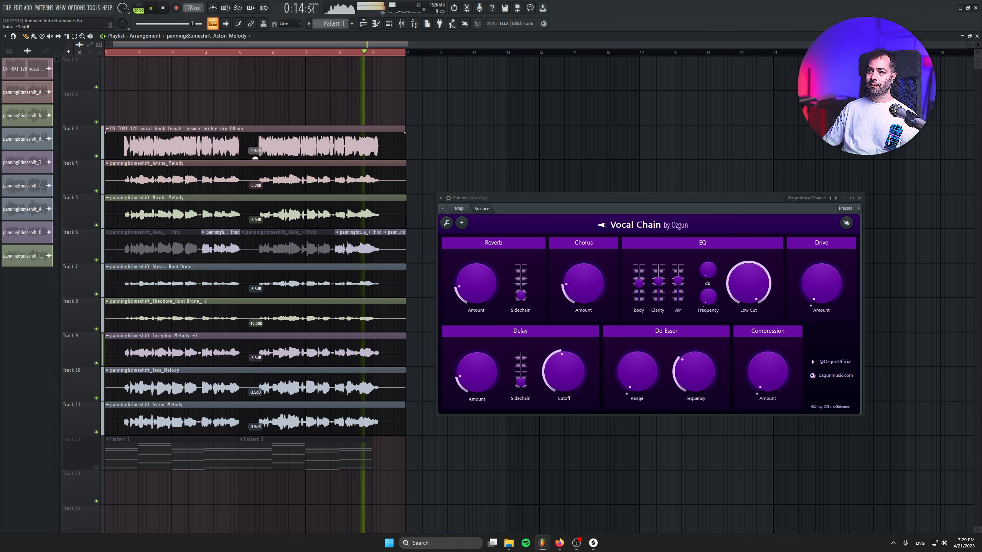
Step: Switch to Audimee in the browser and look over the Make harmonies page
{"action": "left_click", "coordinate": [559, 543]}
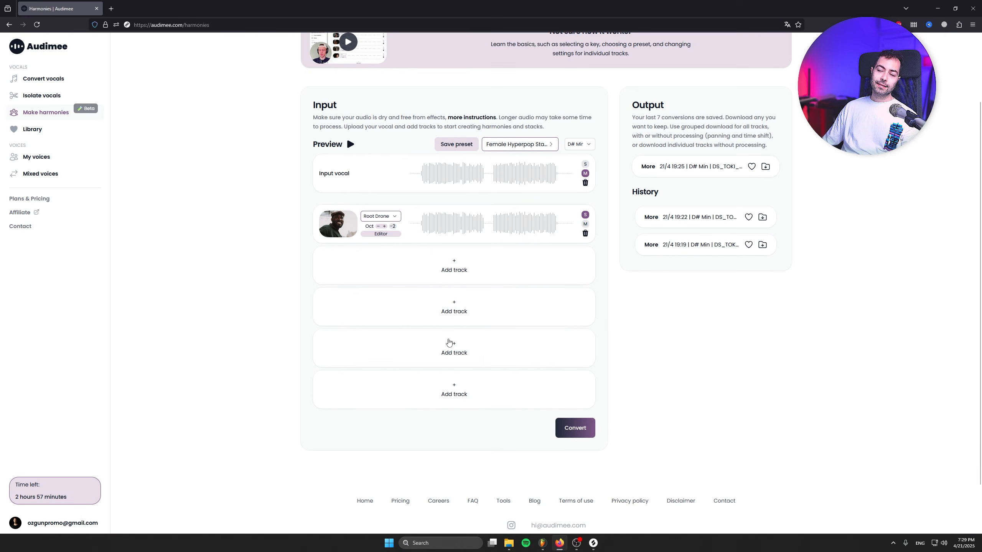
{"action": "scroll", "coordinate": [80, 168], "scroll_direction": "up", "scroll_amount": 3}
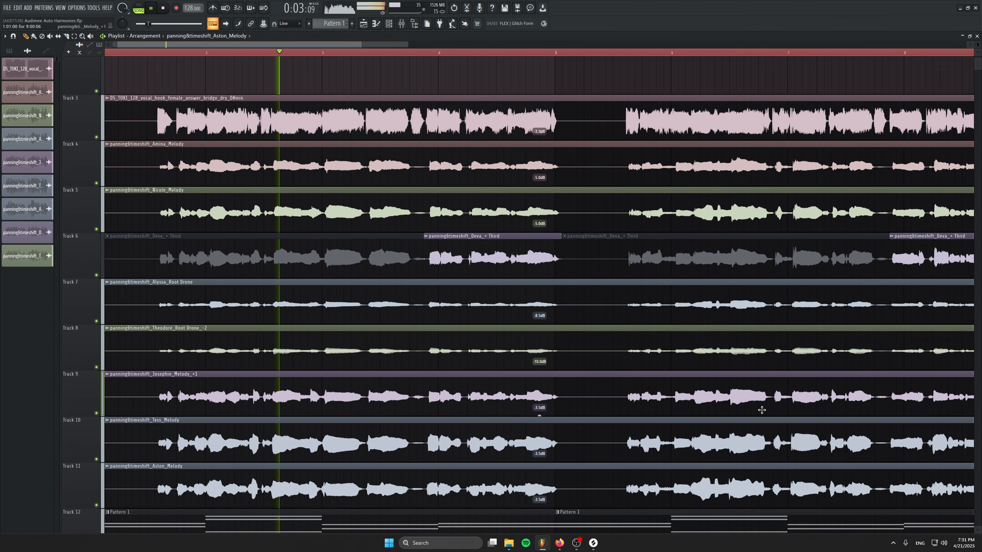
Step: Play the arrangement with playlist auto-scroll enabled, and mute the Pattern 1 chords on Track 12
{"action": "left_click", "coordinate": [225, 24]}
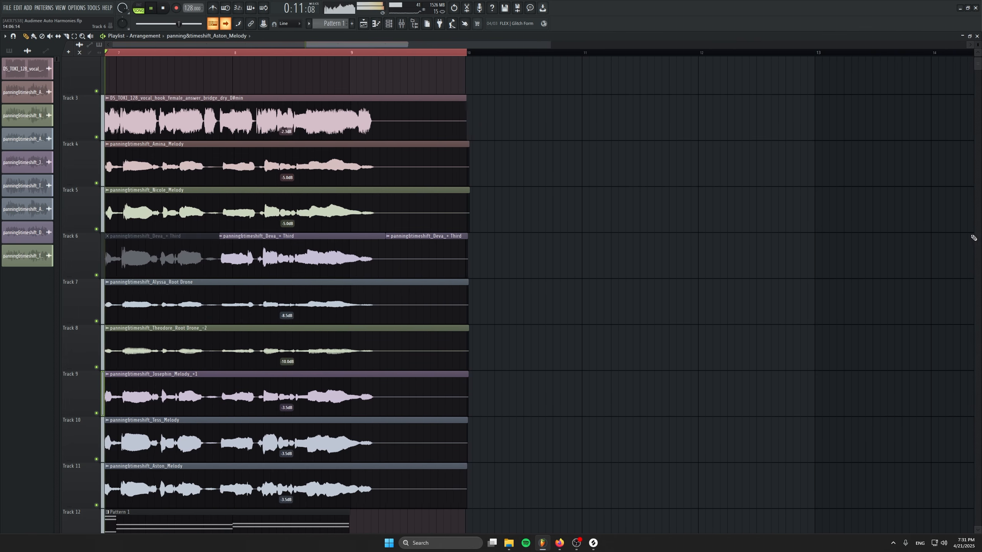
{"action": "scroll", "coordinate": [681, 329], "scroll_direction": "down", "scroll_amount": 1}
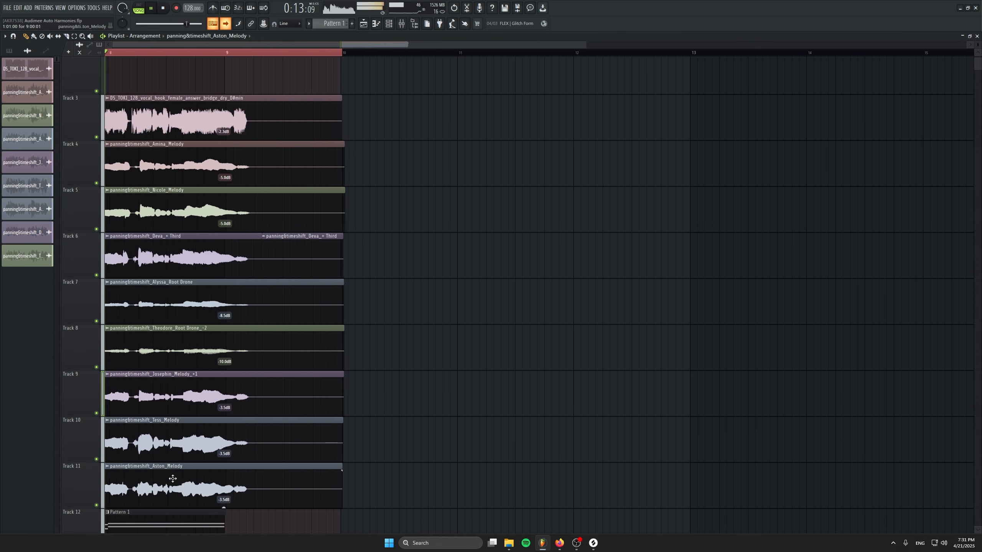
{"action": "left_click", "coordinate": [96, 514]}
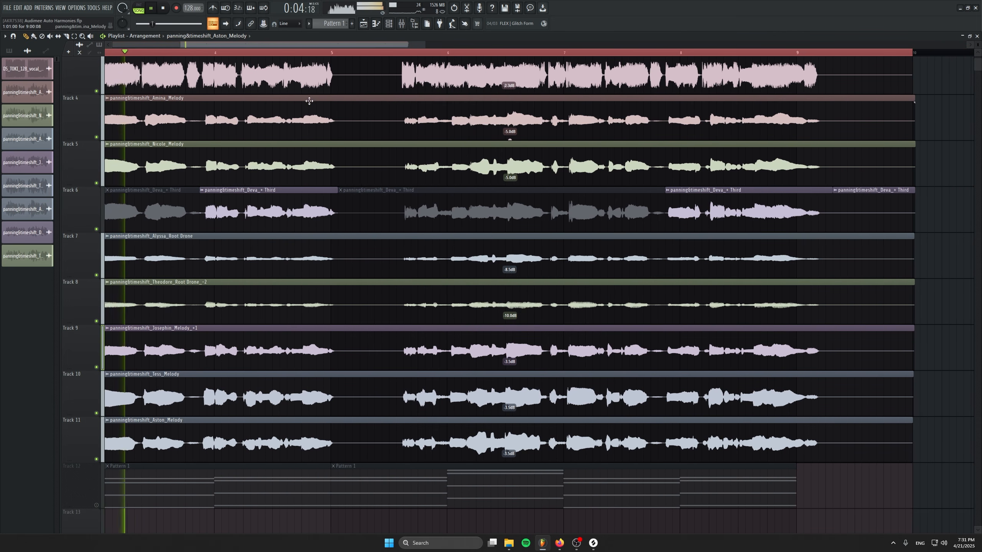
Step: Set the original lead vocal clip's gain on Track 3 to -7.0 dB while the vocal stack plays
{"action": "scroll", "coordinate": [494, 96], "scroll_direction": "up", "scroll_amount": 2}
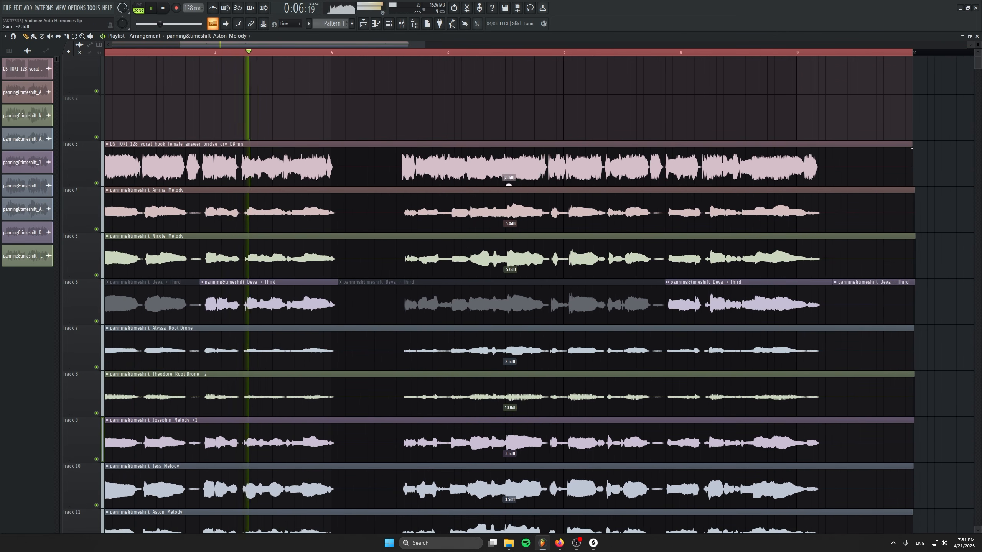
{"action": "left_click_drag", "start_coordinate": [508, 185], "coordinate": [508, 209]}
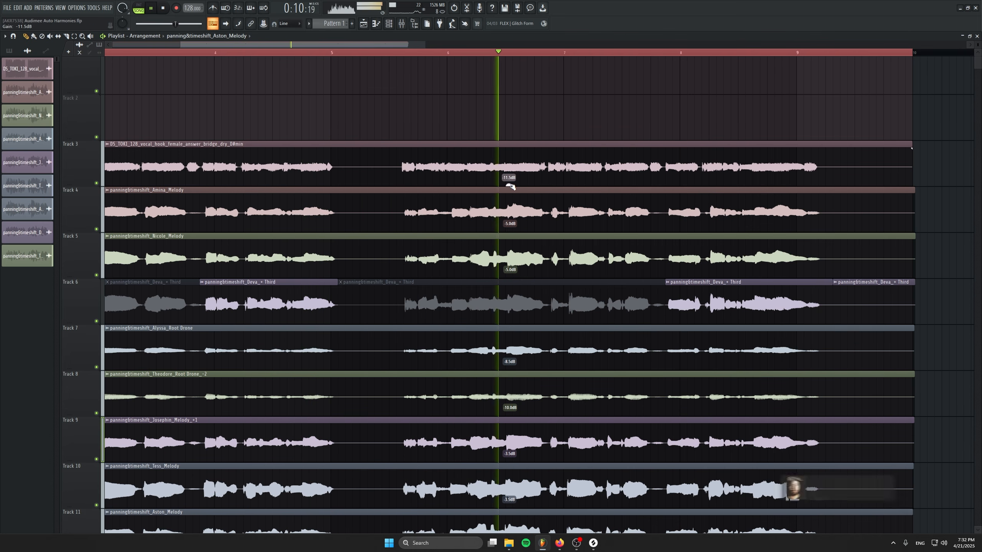
{"action": "left_click_drag", "start_coordinate": [510, 186], "coordinate": [510, 176]}
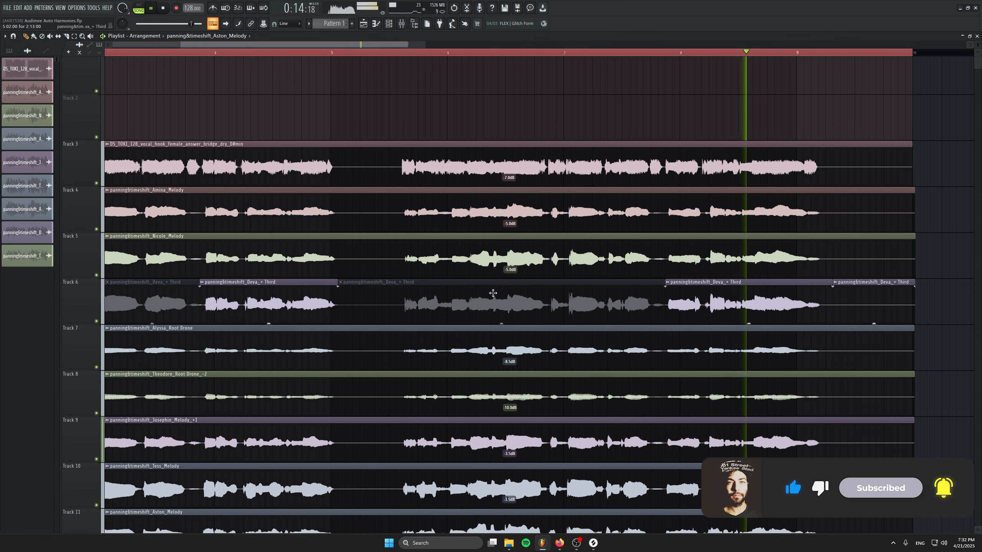
Step: Mute the original lead vocal on Track 3 to listen to the harmony layers alone
{"action": "left_click", "coordinate": [97, 183]}
{"action": "left_click_drag", "start_coordinate": [209, 200], "coordinate": [463, 79]}
{"action": "left_click_drag", "start_coordinate": [483, 190], "coordinate": [475, 220]}
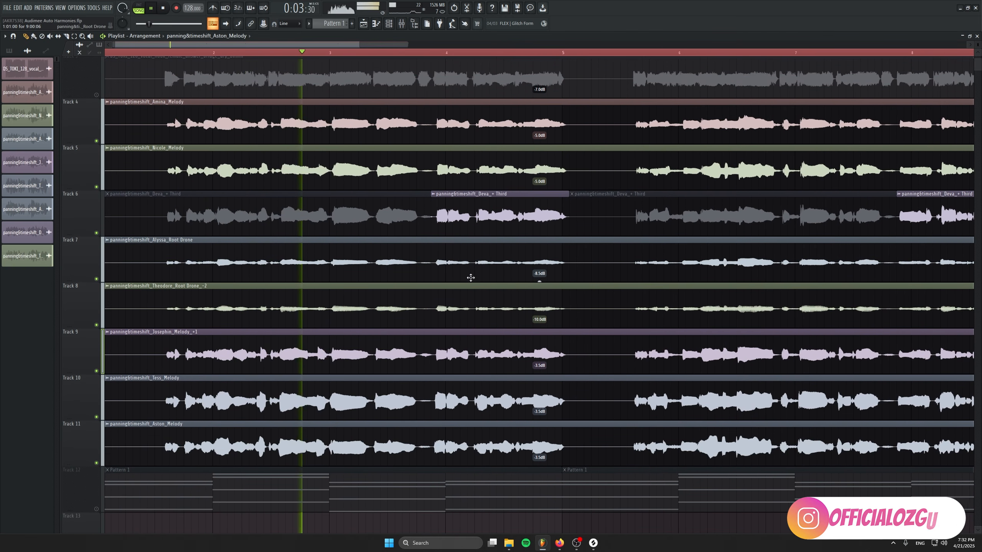
Step: Select all Deva + Third clips on Track 6, raise their gain to 3.0 dB, and re-enable the lead vocal on Track 3
{"action": "double_click", "coordinate": [92, 211]}
{"action": "left_click_drag", "start_coordinate": [501, 235], "coordinate": [500, 227]}
{"action": "scroll", "coordinate": [198, 303], "scroll_direction": "down", "scroll_amount": 3}
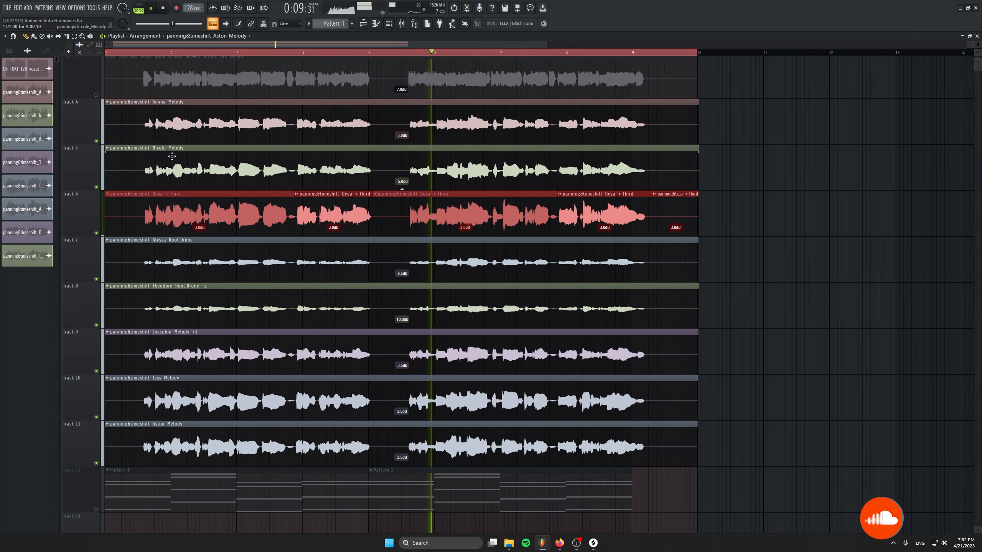
{"action": "left_click_drag", "start_coordinate": [870, 269], "coordinate": [971, 274]}
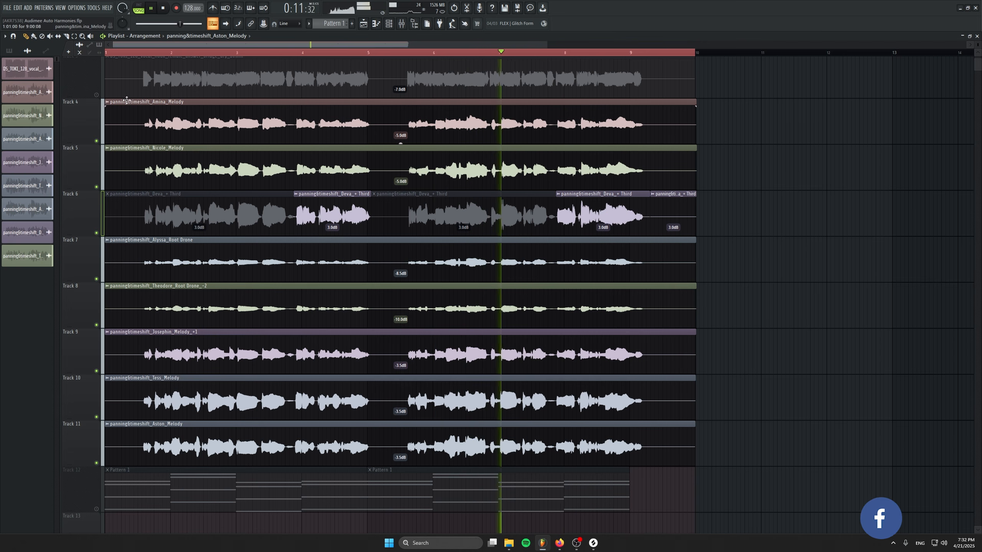
{"action": "left_click", "coordinate": [96, 95]}
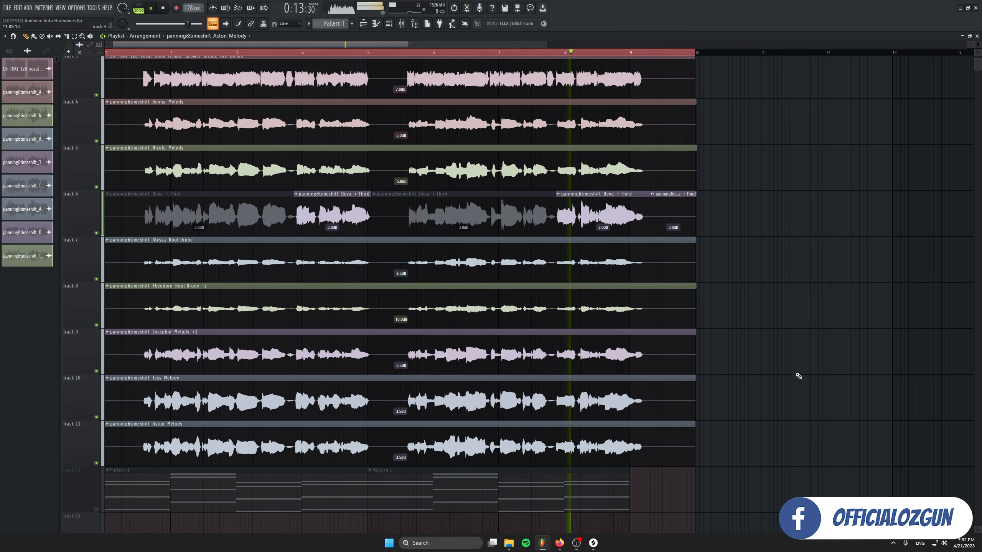